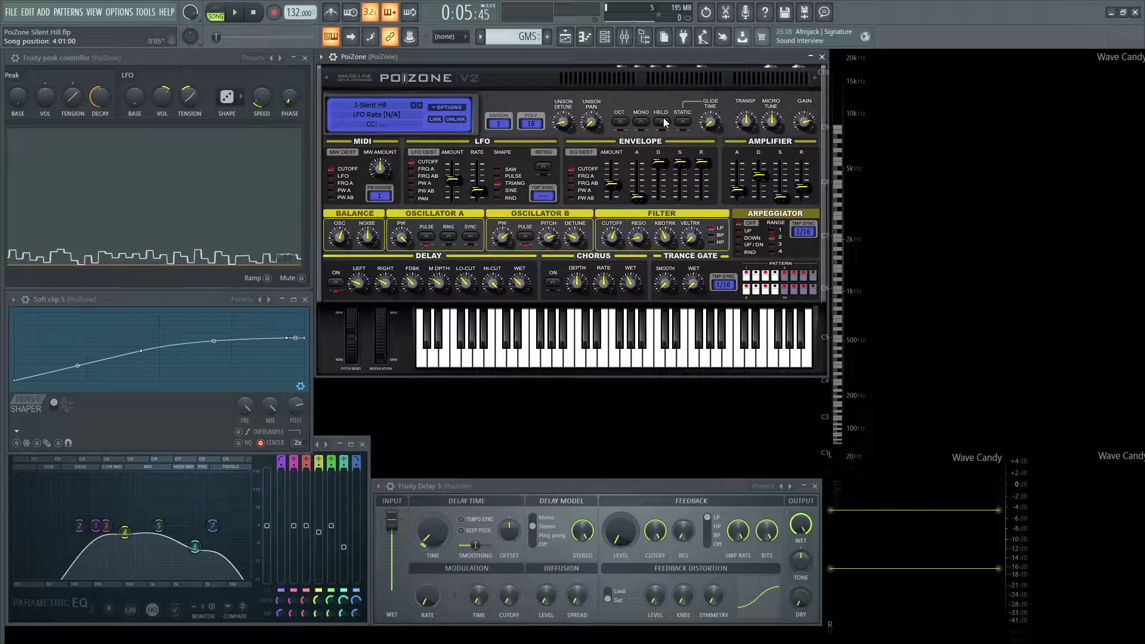
Play the song to hear the patch, then check the PoiZone insert's effects in the Mixer.
key("space")
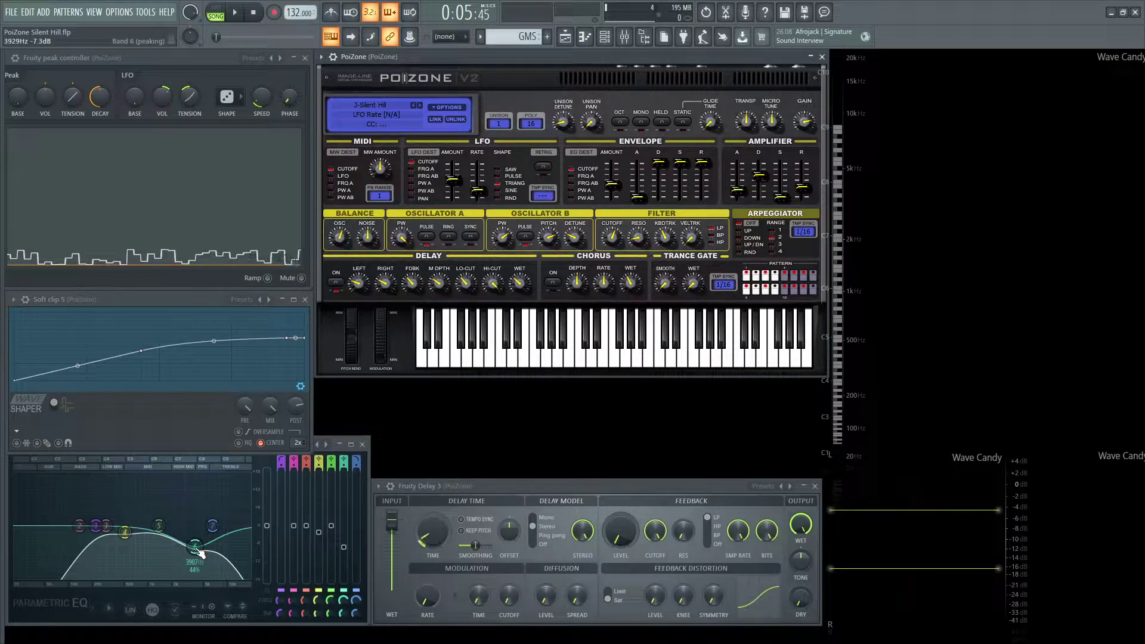
key("F9")
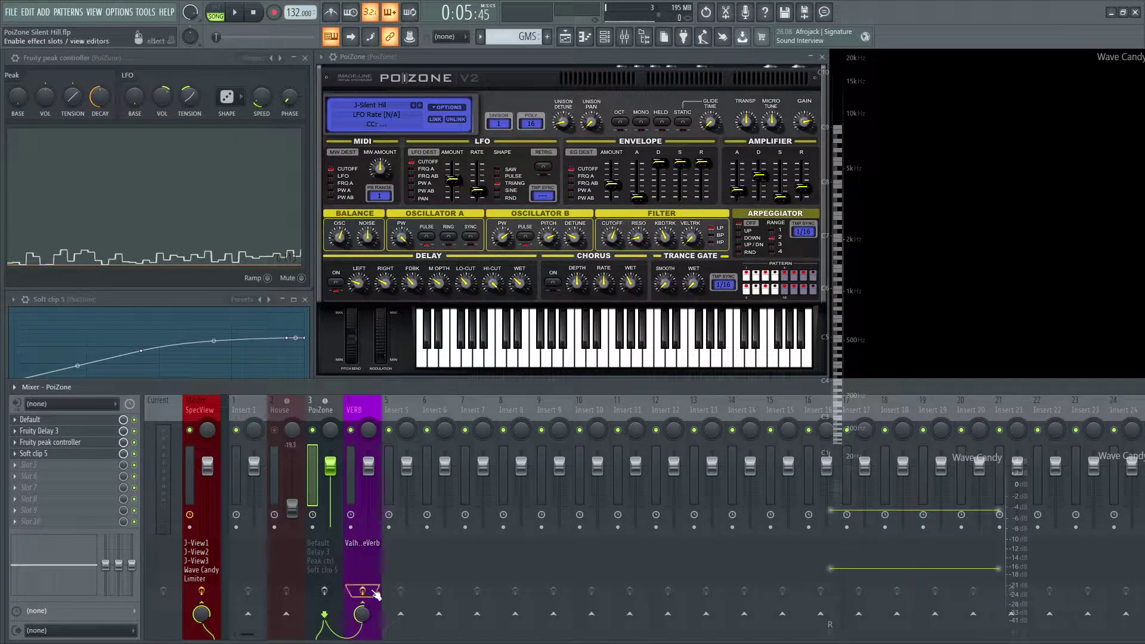
key("F9")
From the Playlist, play the song from bar 9, then reopen the Mixer.
key("F5")
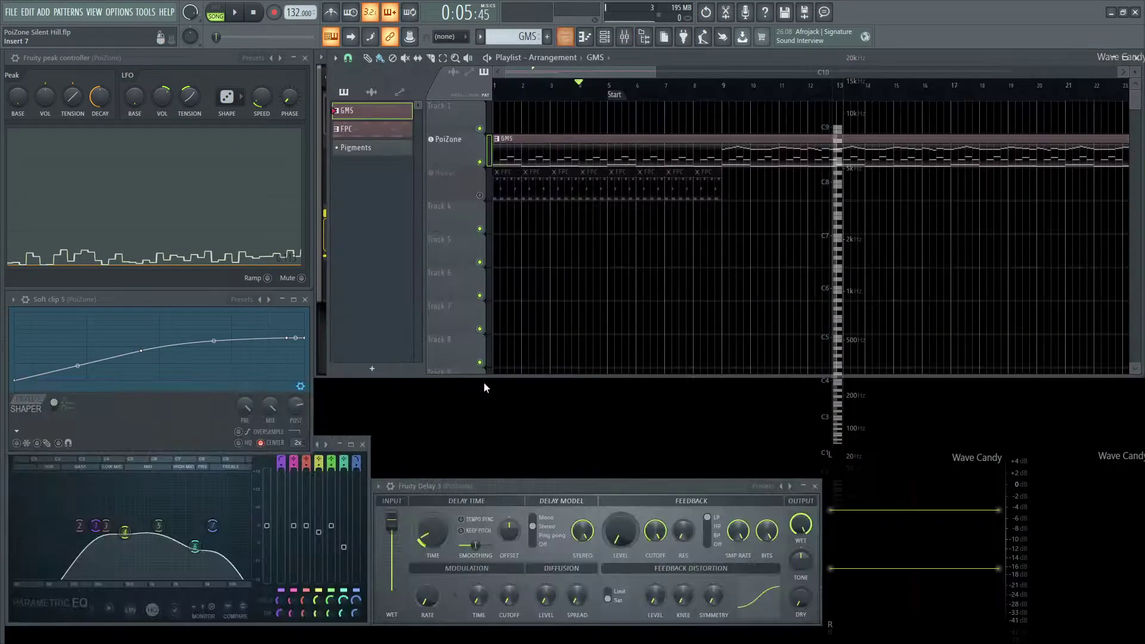
left_click(723, 87)
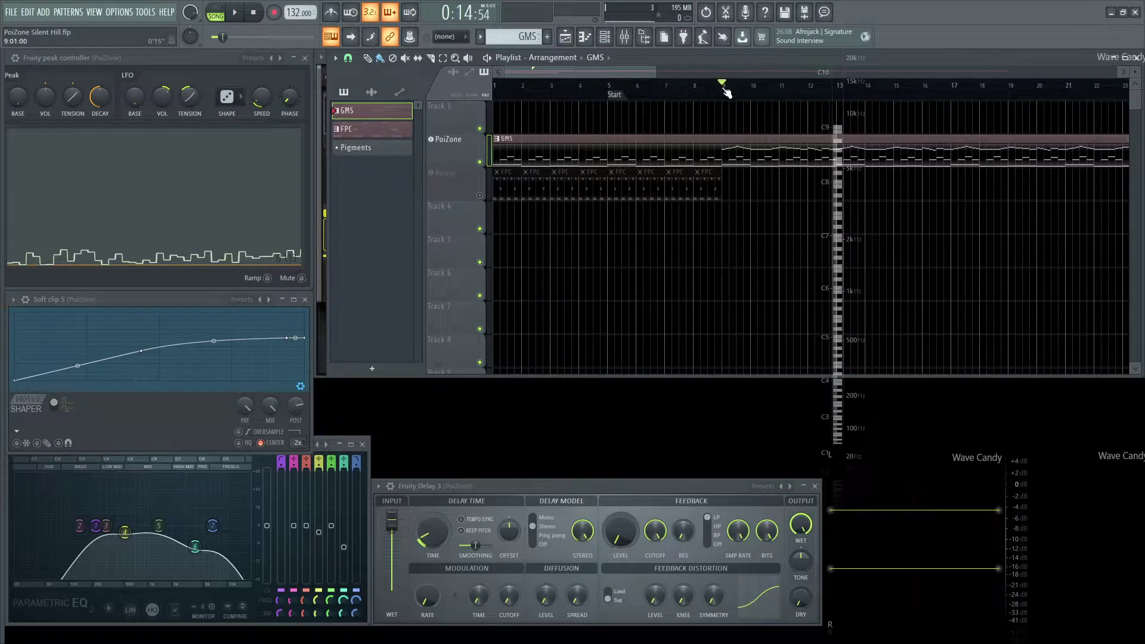
key("space")
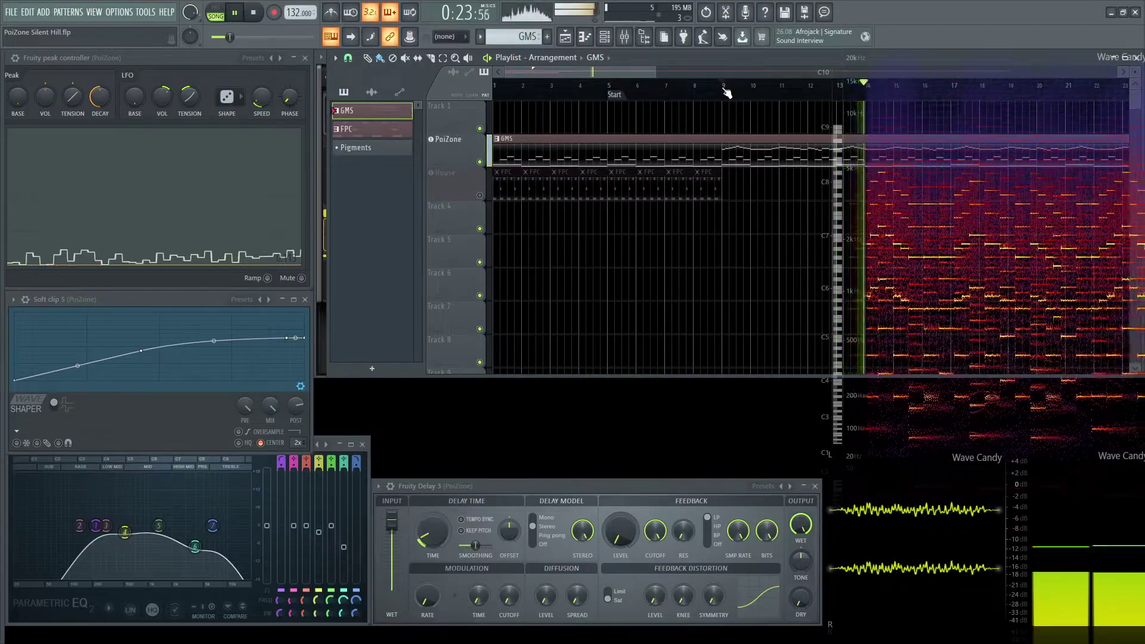
key("space")
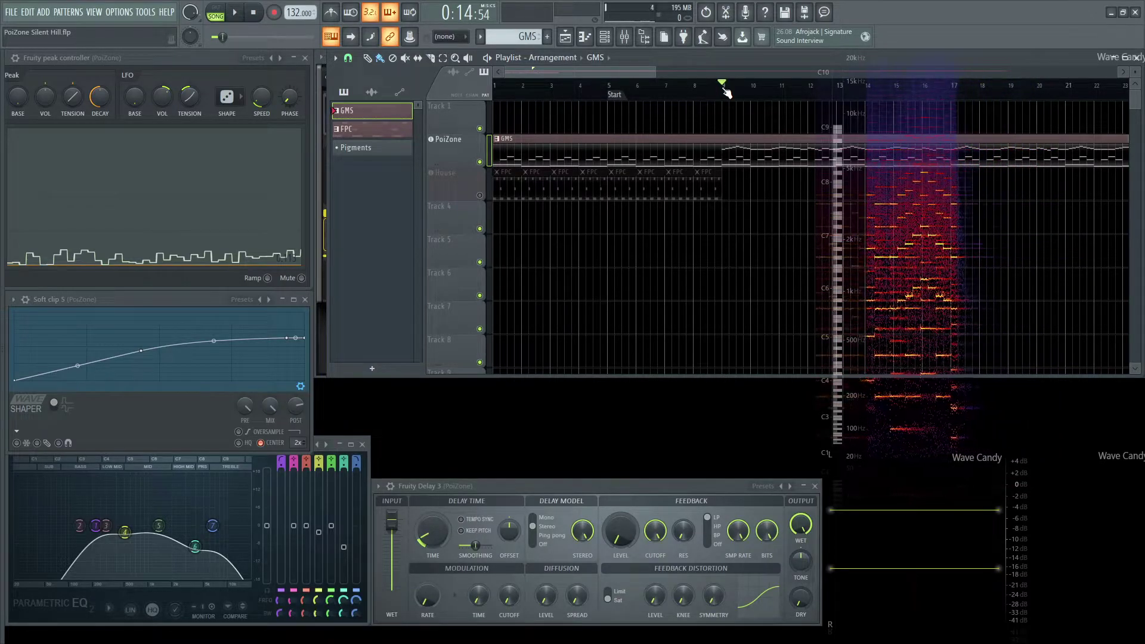
key("F9")
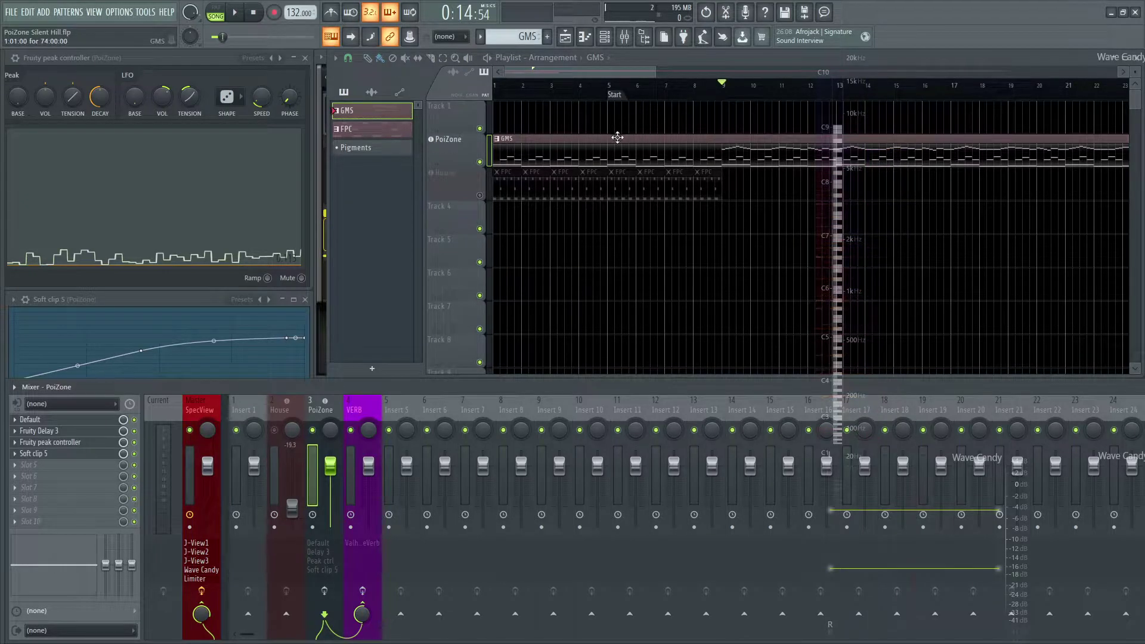
key("space")
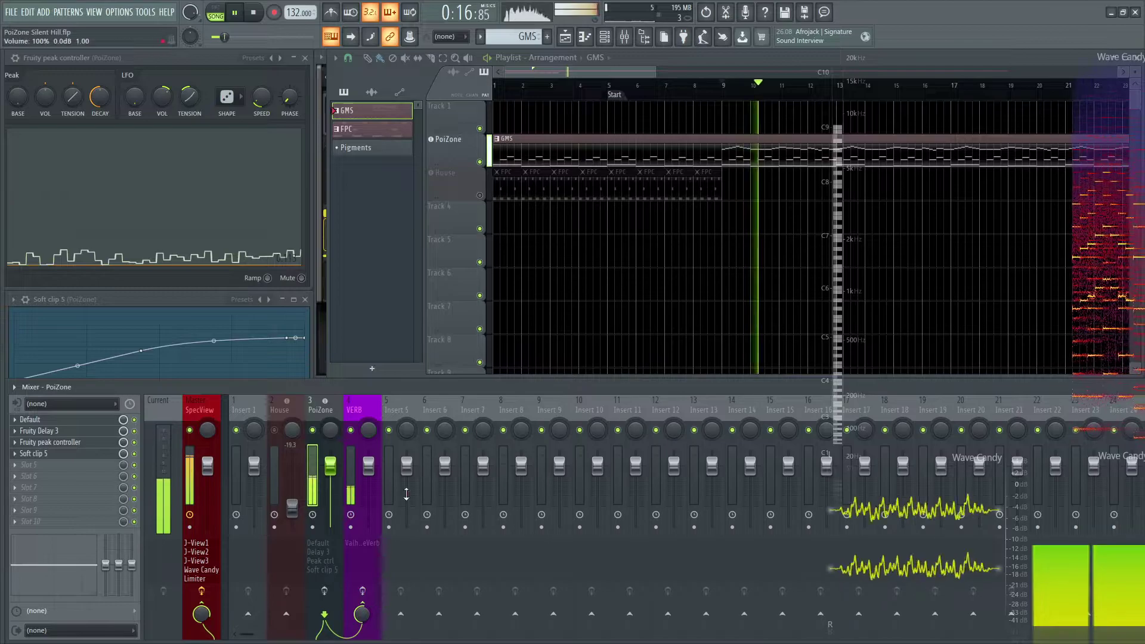
key("space")
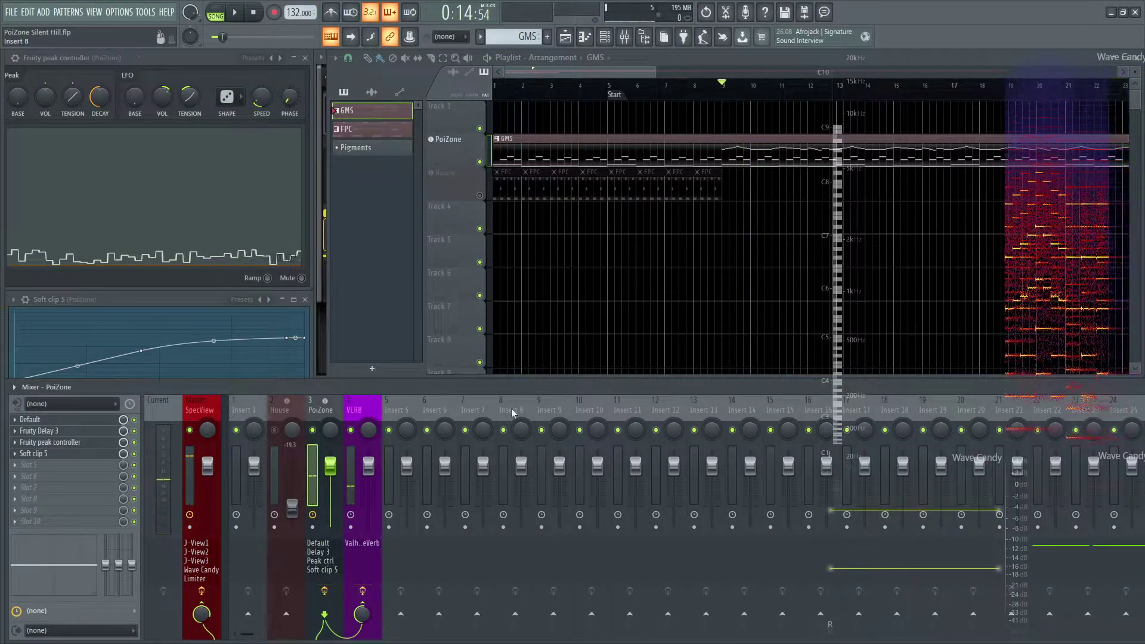
key("space")
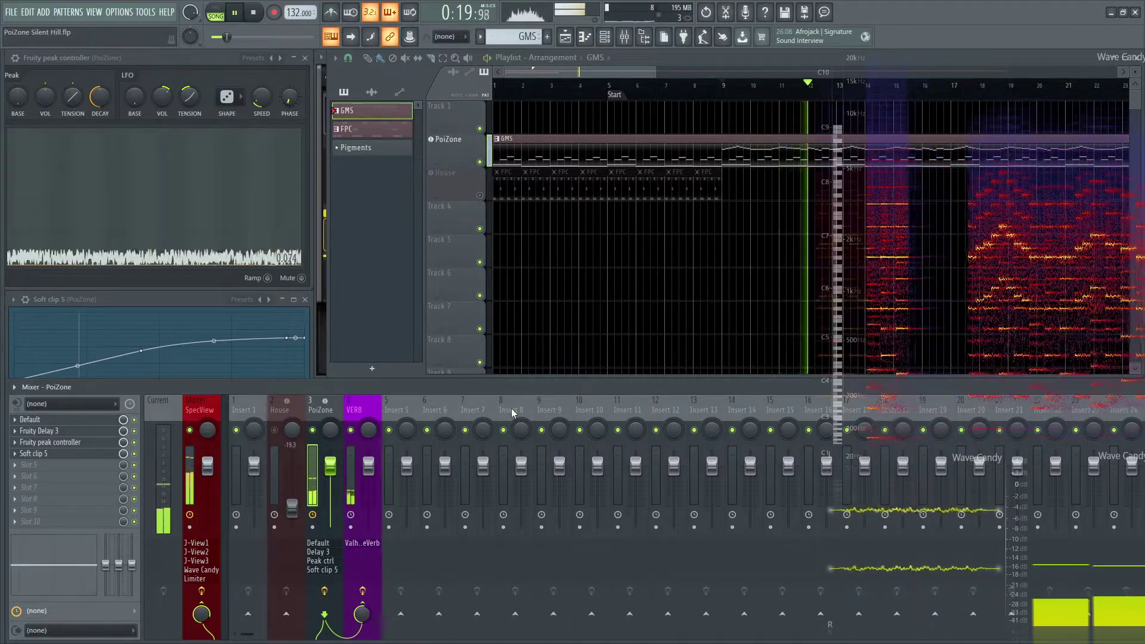
key("space")
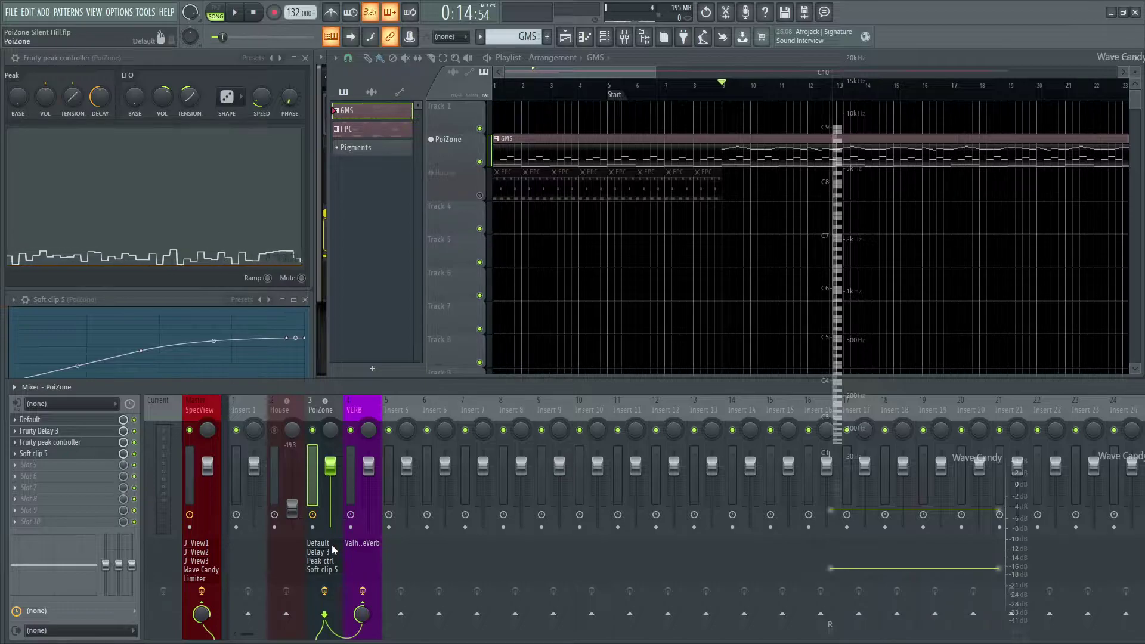
Bypass the PoiZone insert's effects and hide the Mixer and Playlist to show PoiZone.
left_click(324, 591)
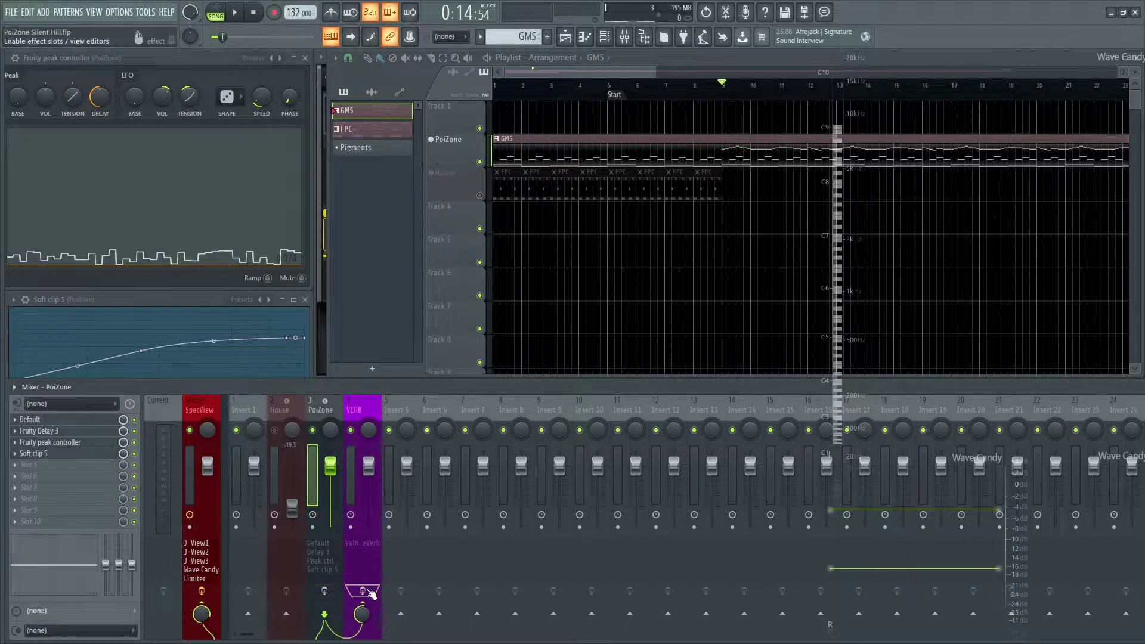
key("F9")
key("F5")
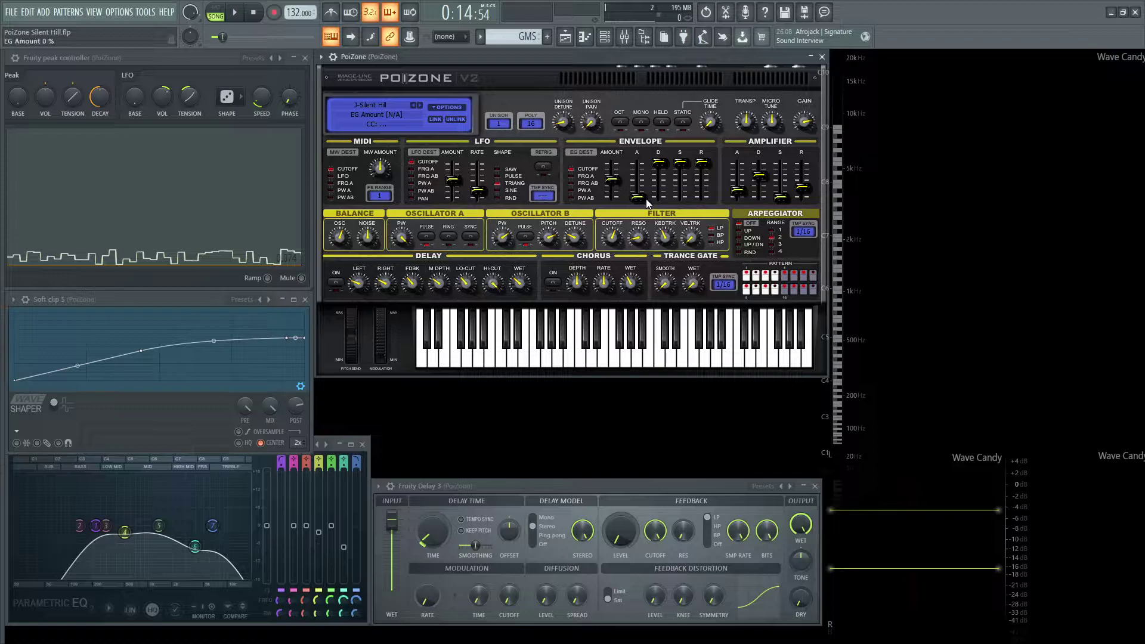
With the song playing, pull PoiZone's Envelope Amount slider down to -25 %.
key("F9")
key("F9")
key("F5")
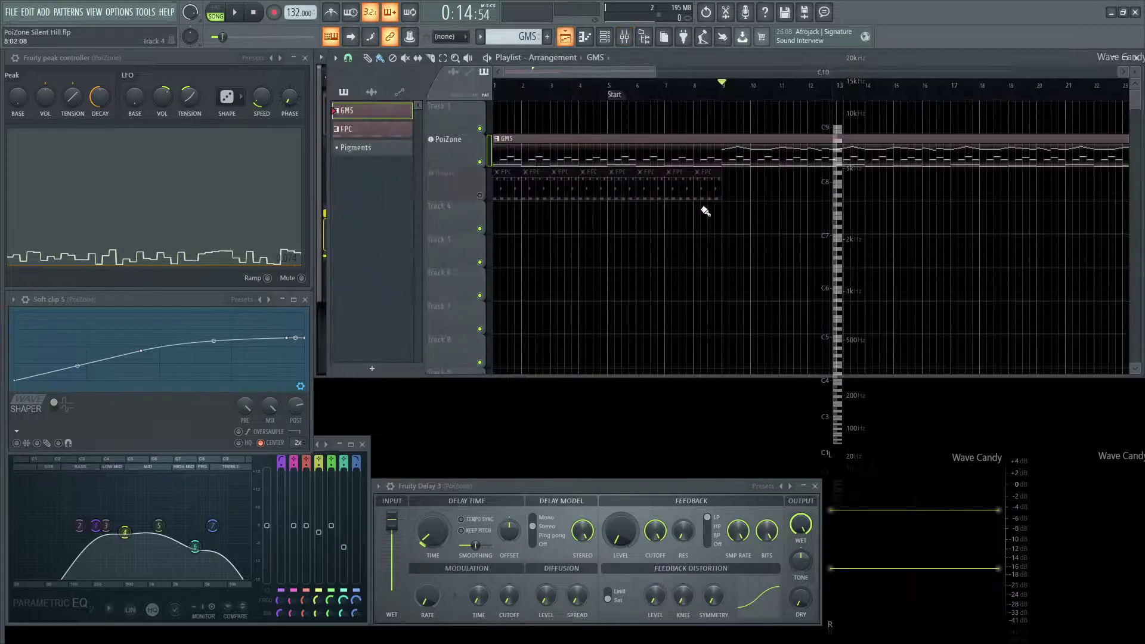
key("F5")
key("space")
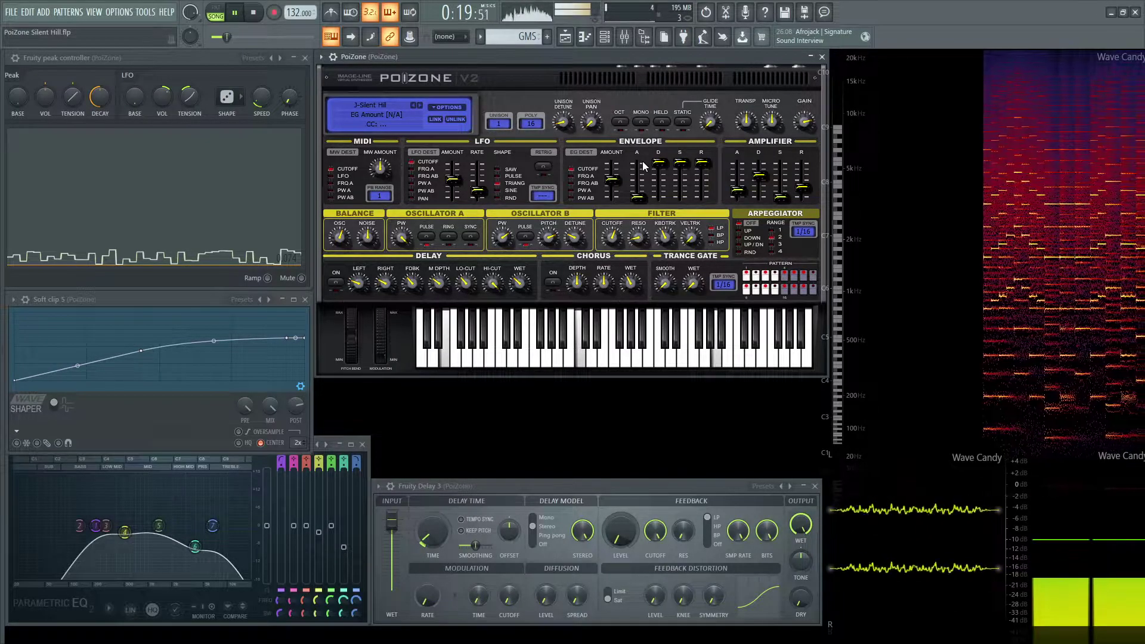
key("space")
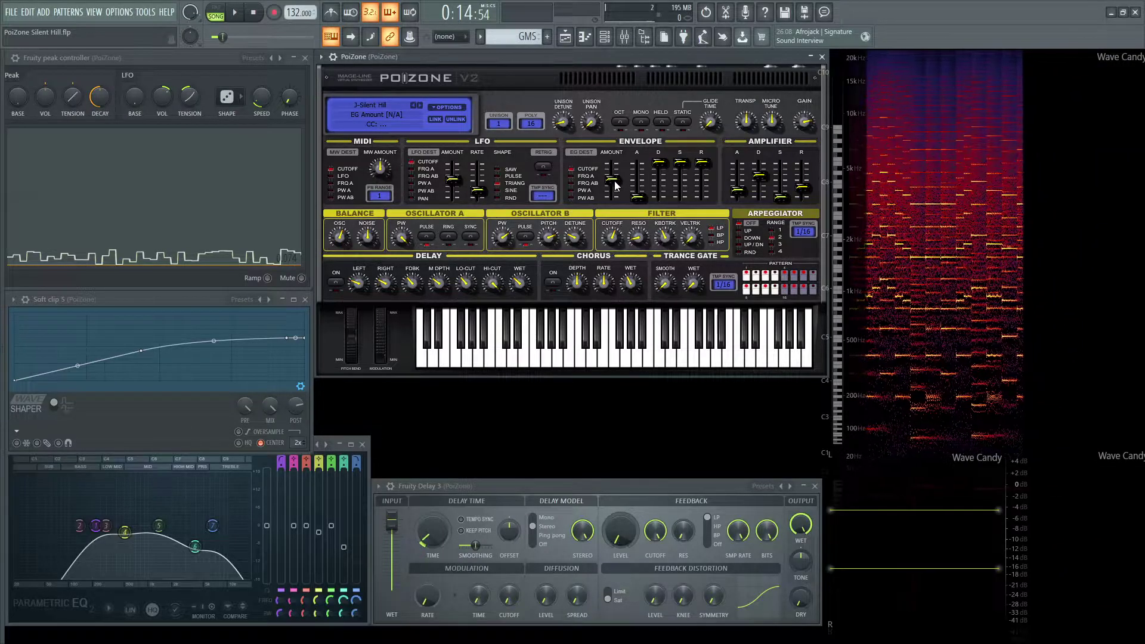
key("space")
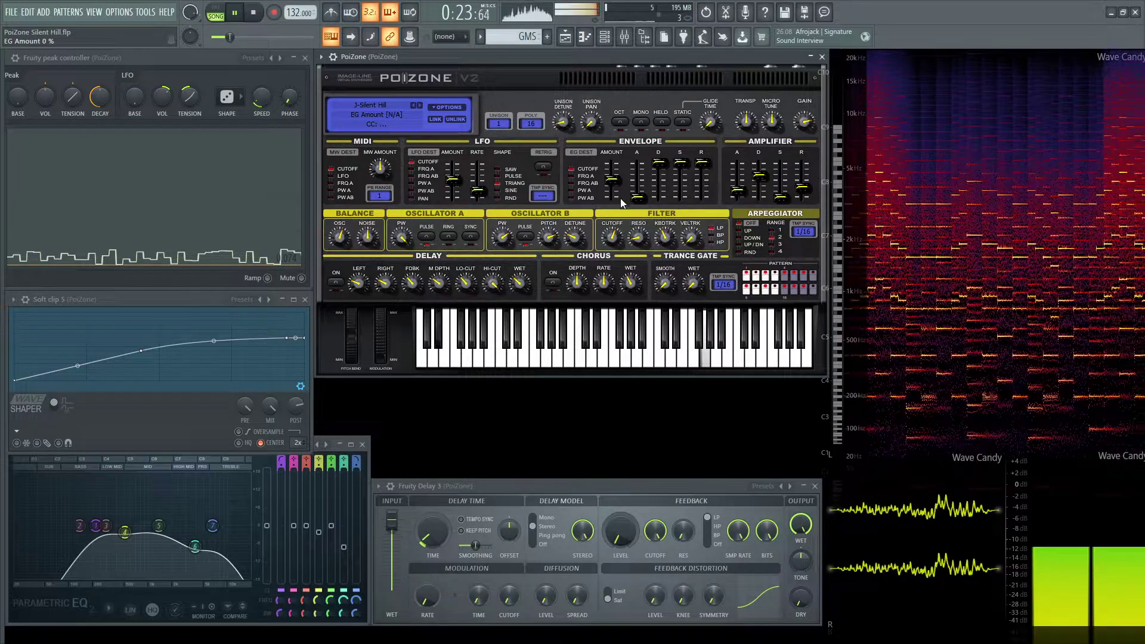
left_click_drag(620, 198, 620, 213)
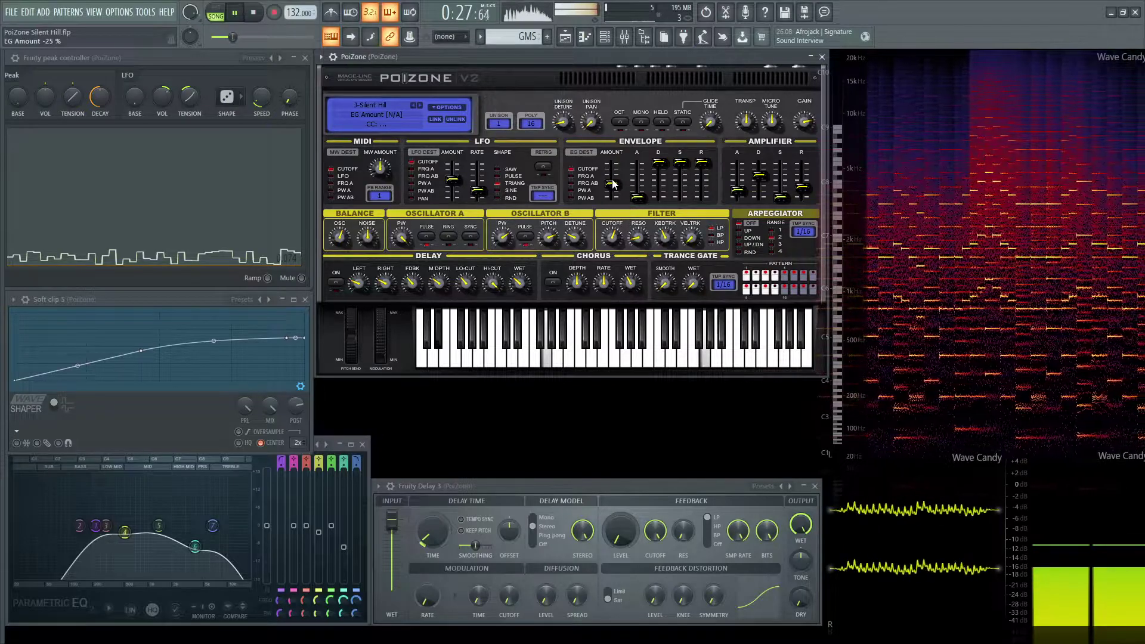
key("space")
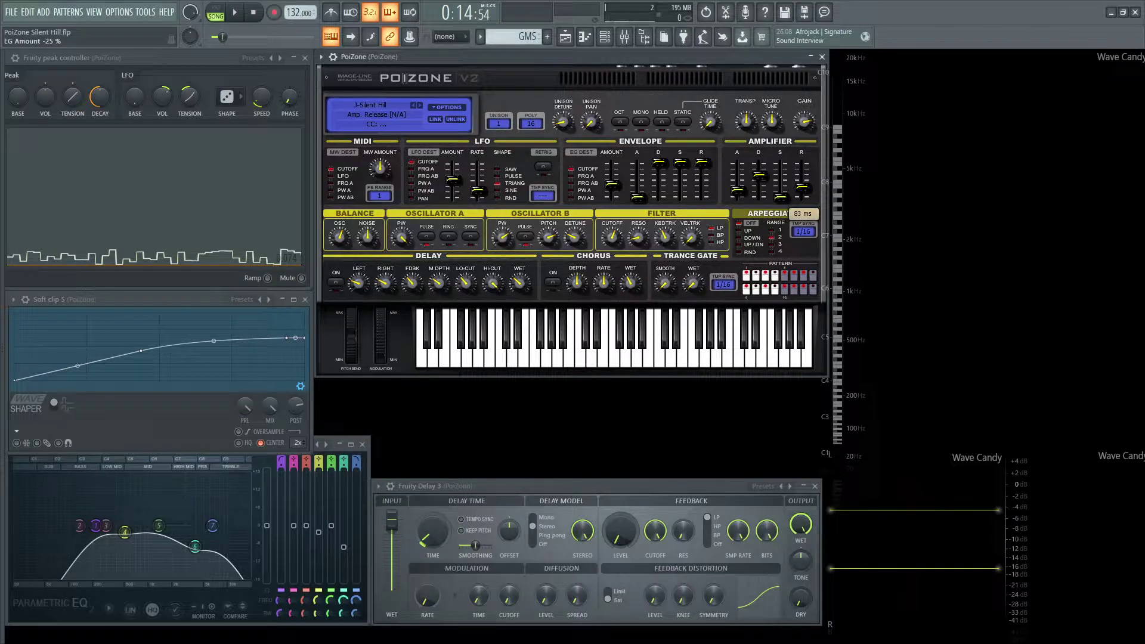
key("d")
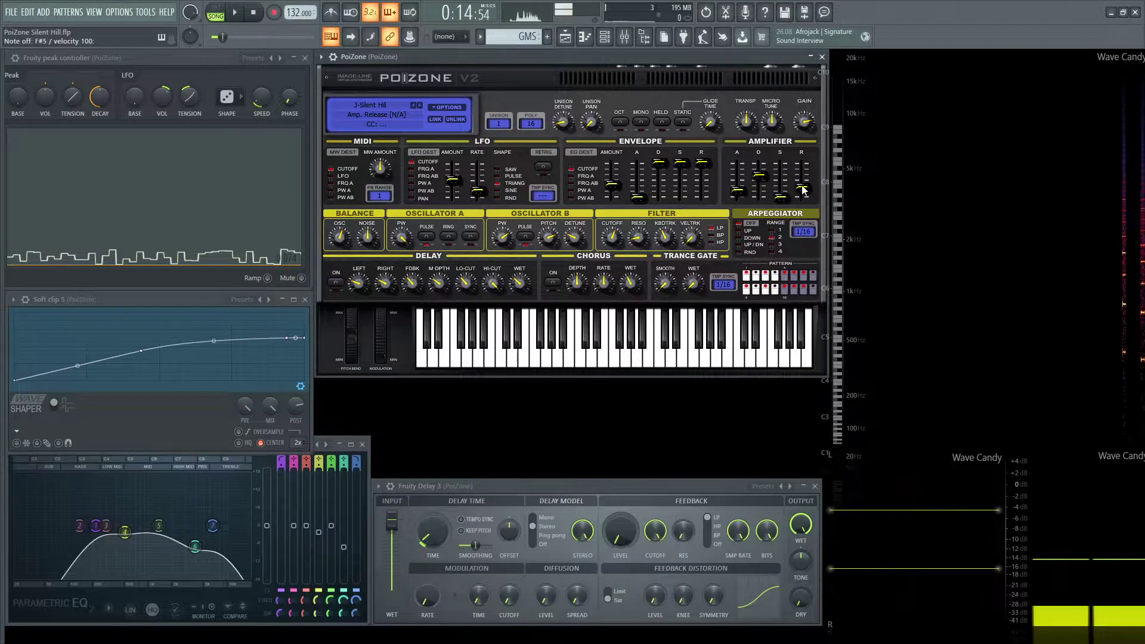
key("x")
key("c")
key("d")
key("x")
key("c")
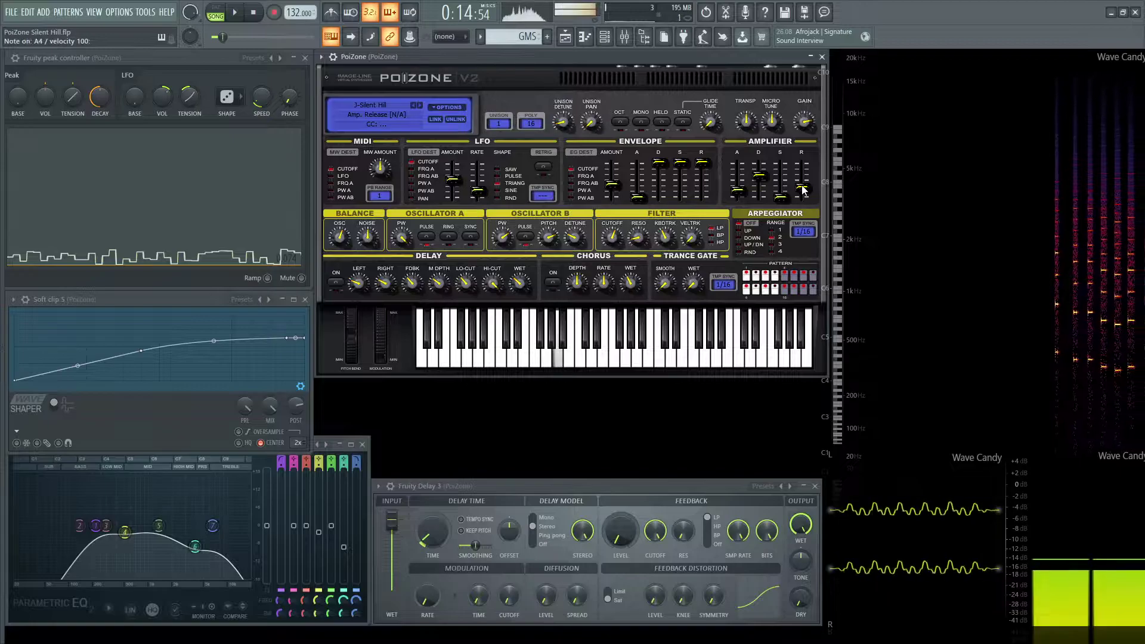
key("ctrl+s")
key("x")
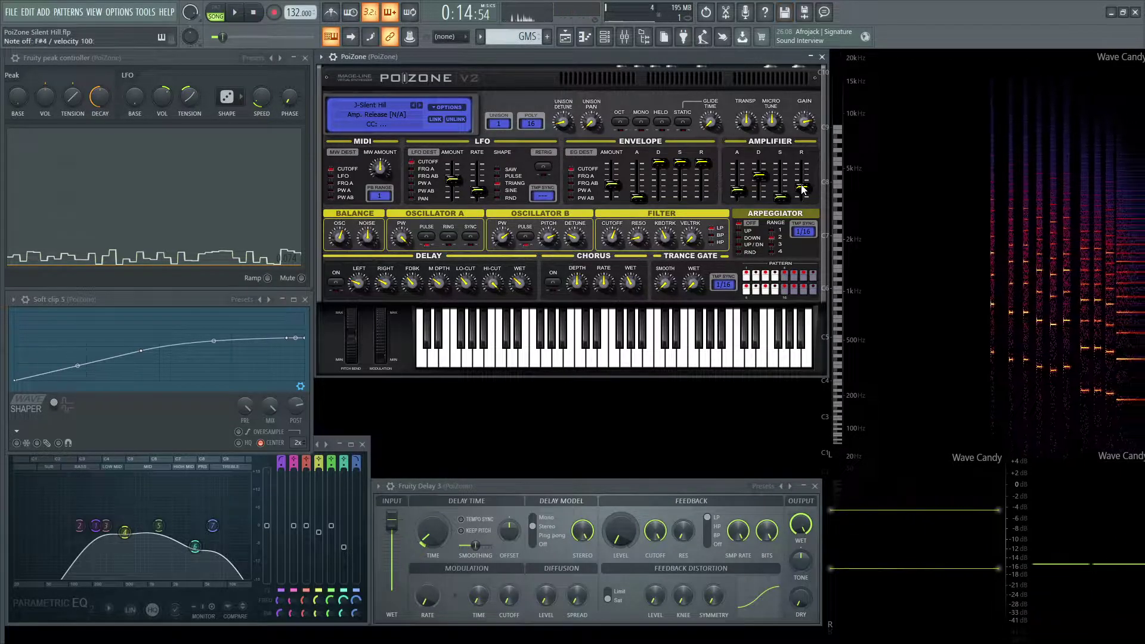
key("c")
key("c")
key("c")
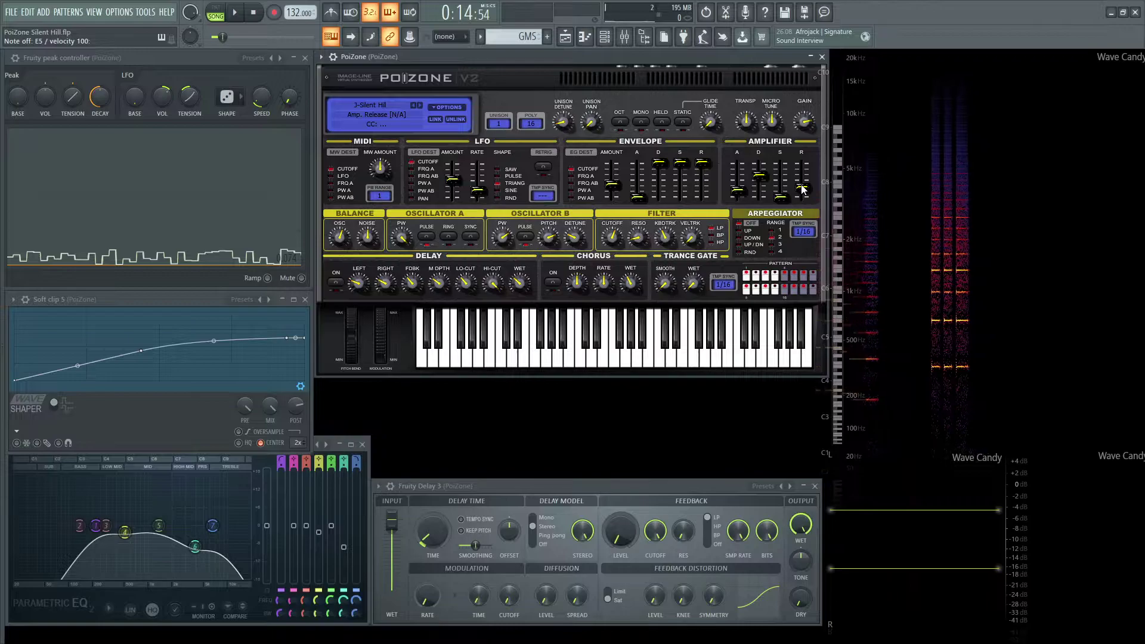
key("space")
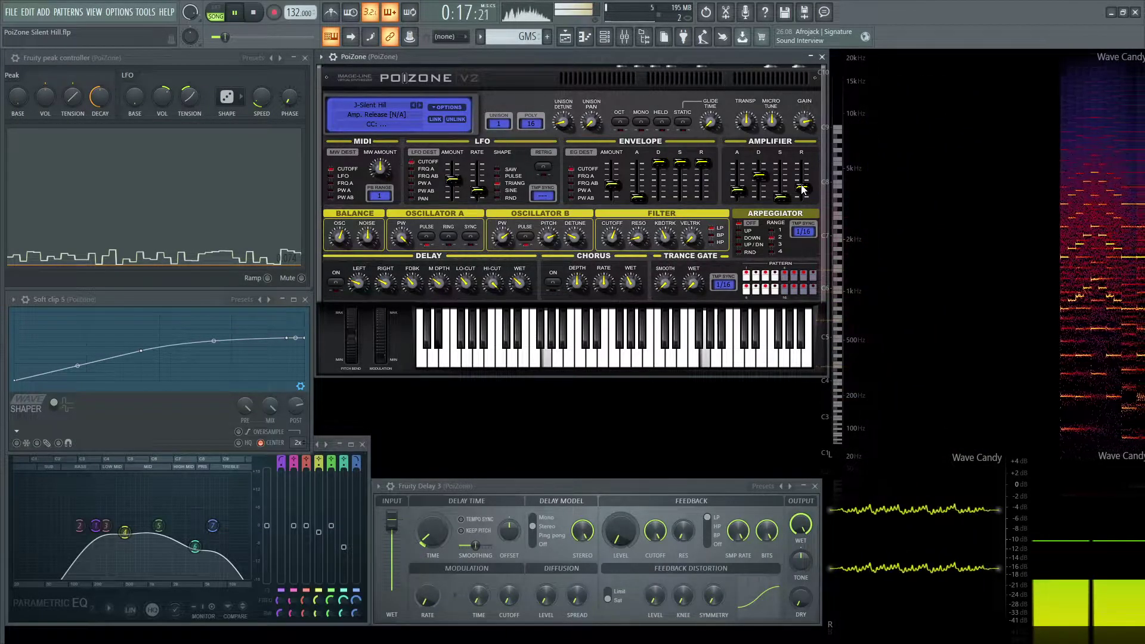
key("space")
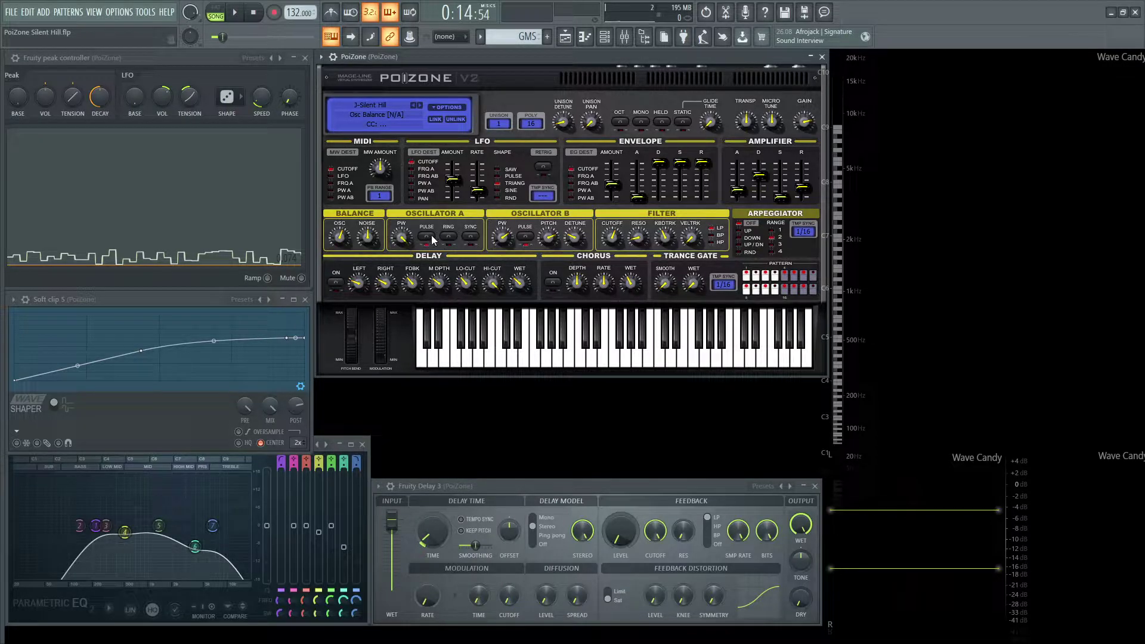
Turn PoiZone's Balance OSC knob from 62% to 57%, auditioning the song before and after.
mouse_move(401, 238)
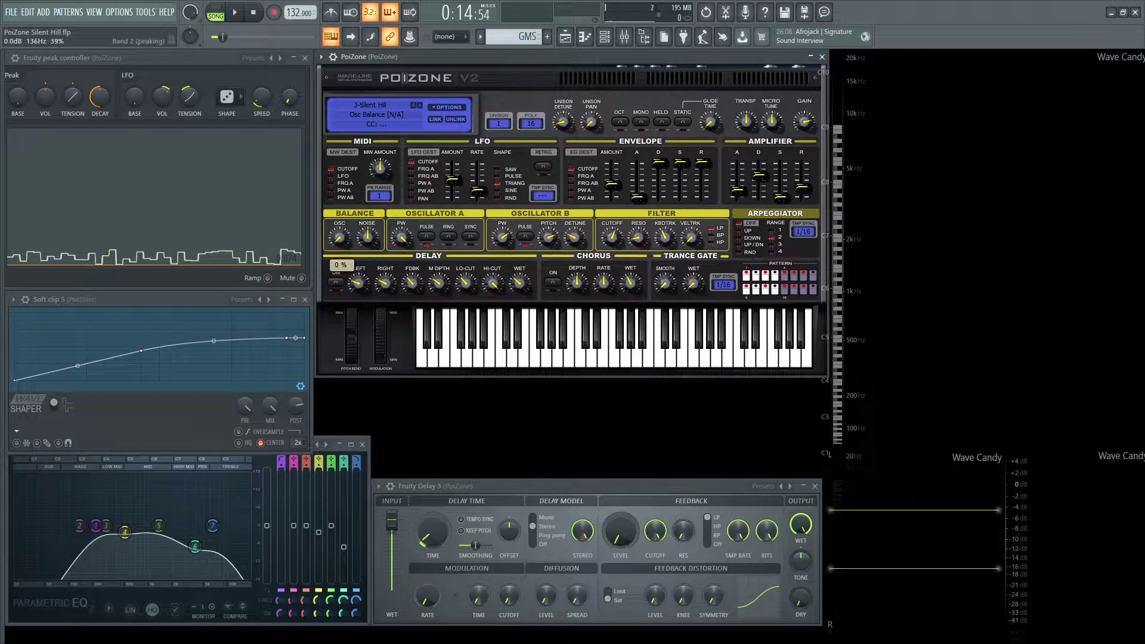
key("space")
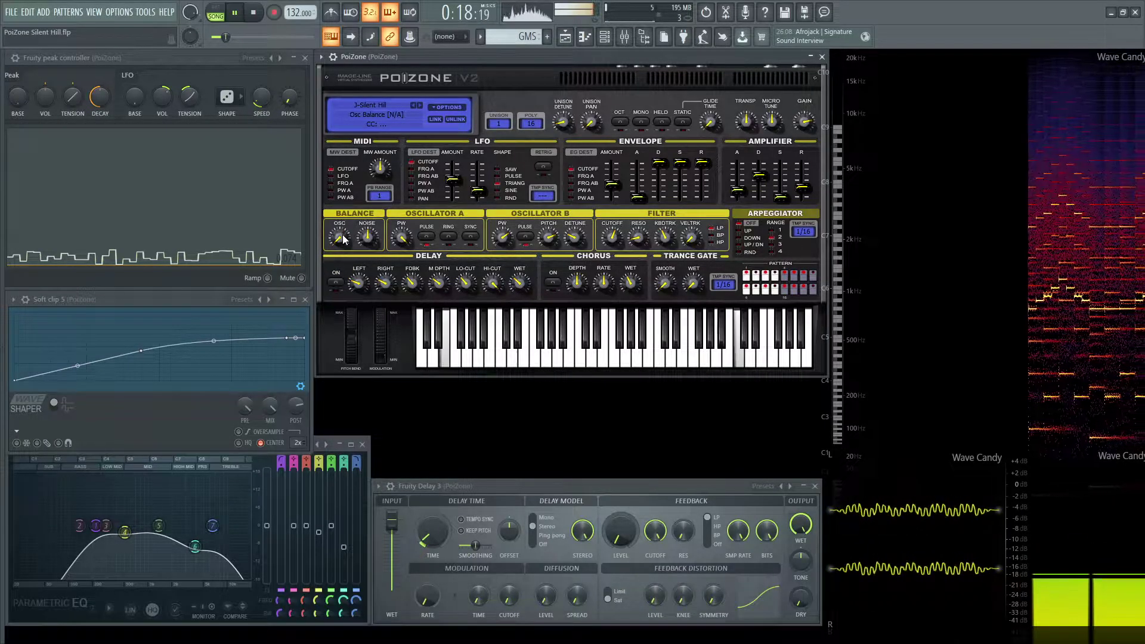
key("space")
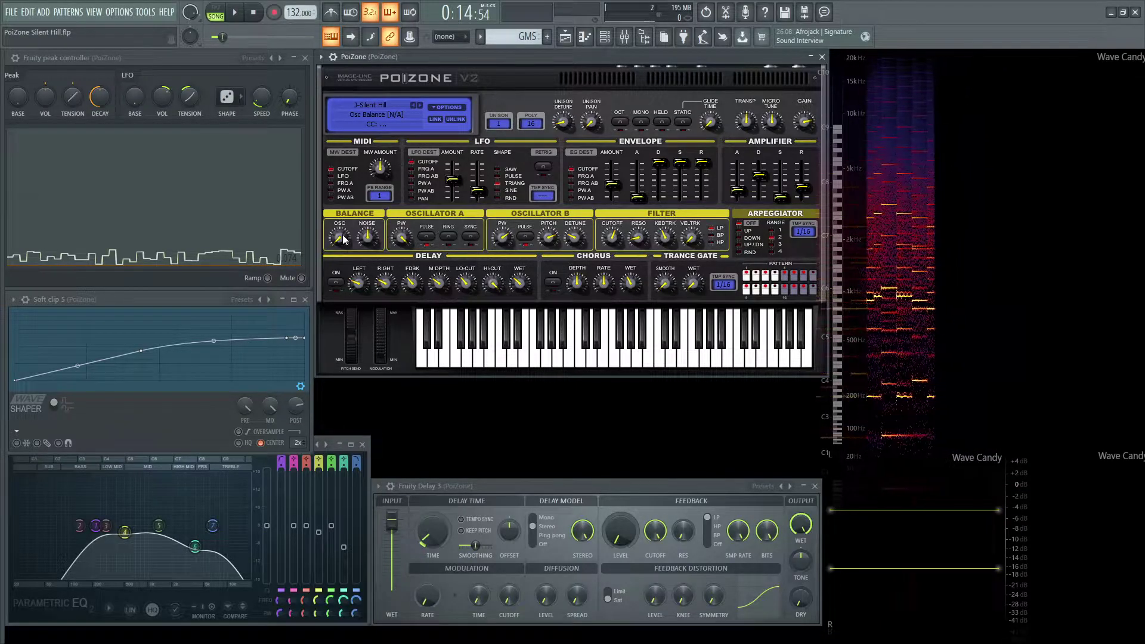
key("space")
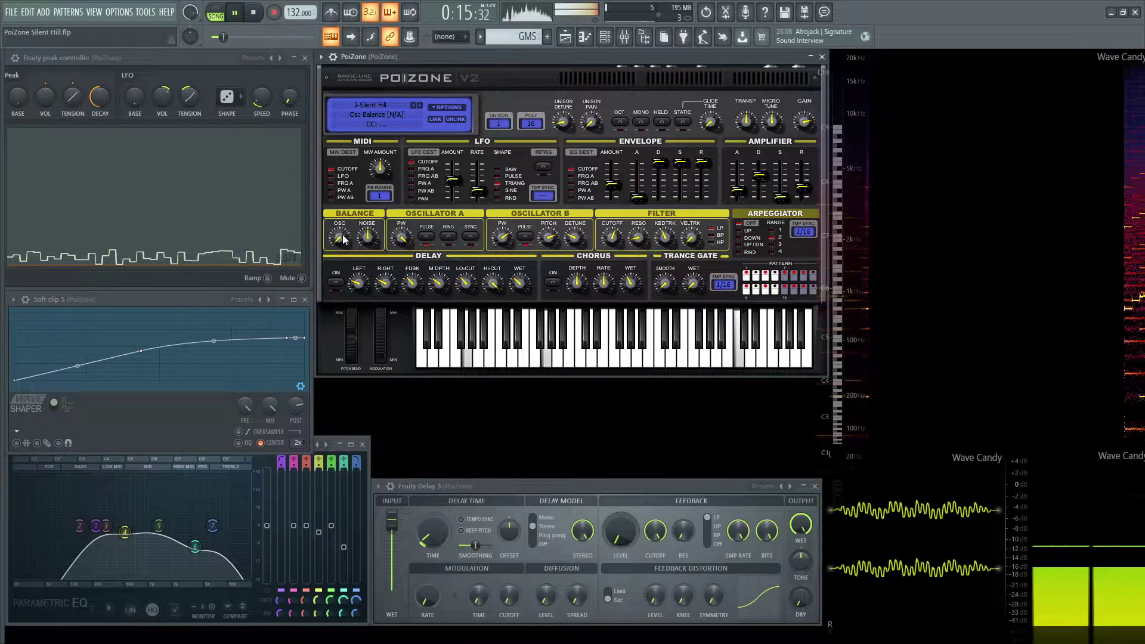
key("space")
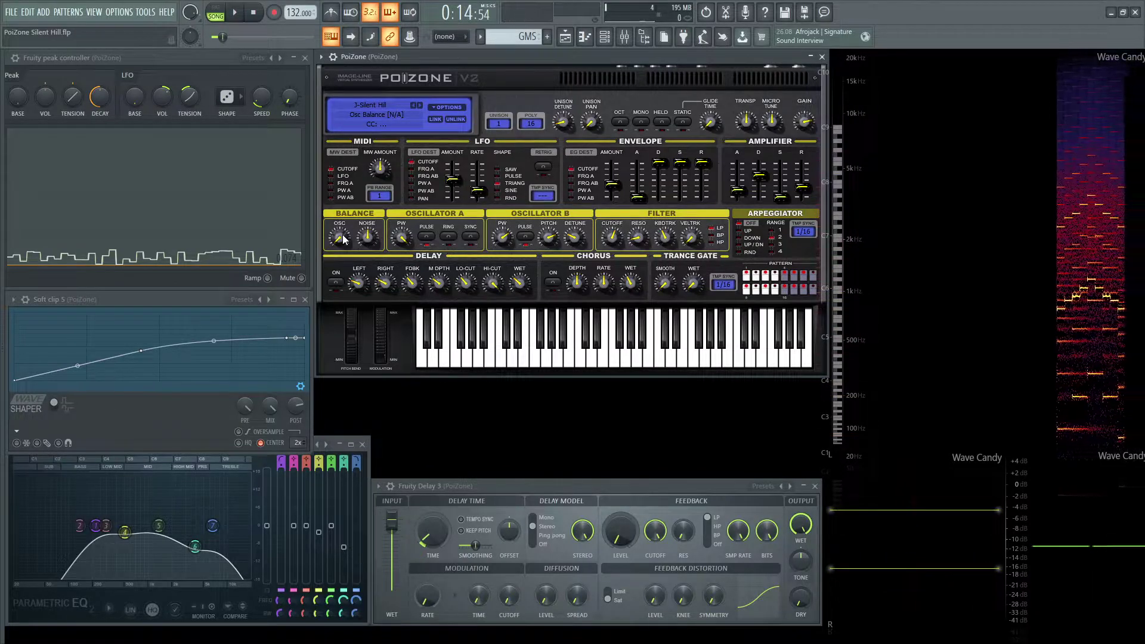
left_click(343, 238)
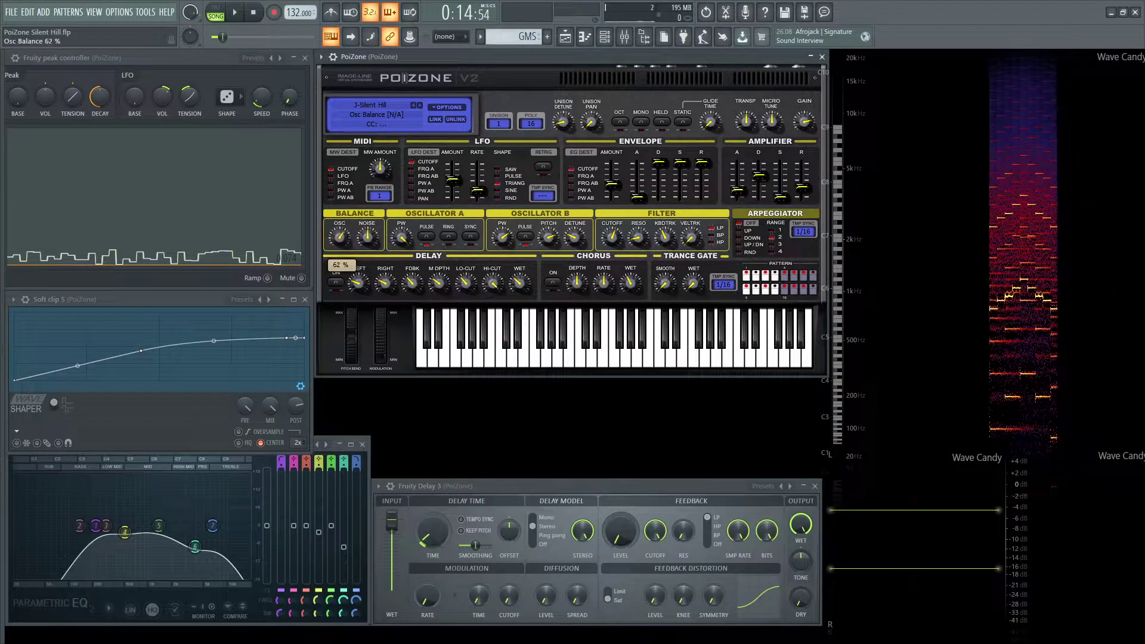
left_click_drag(343, 238, 343, 244)
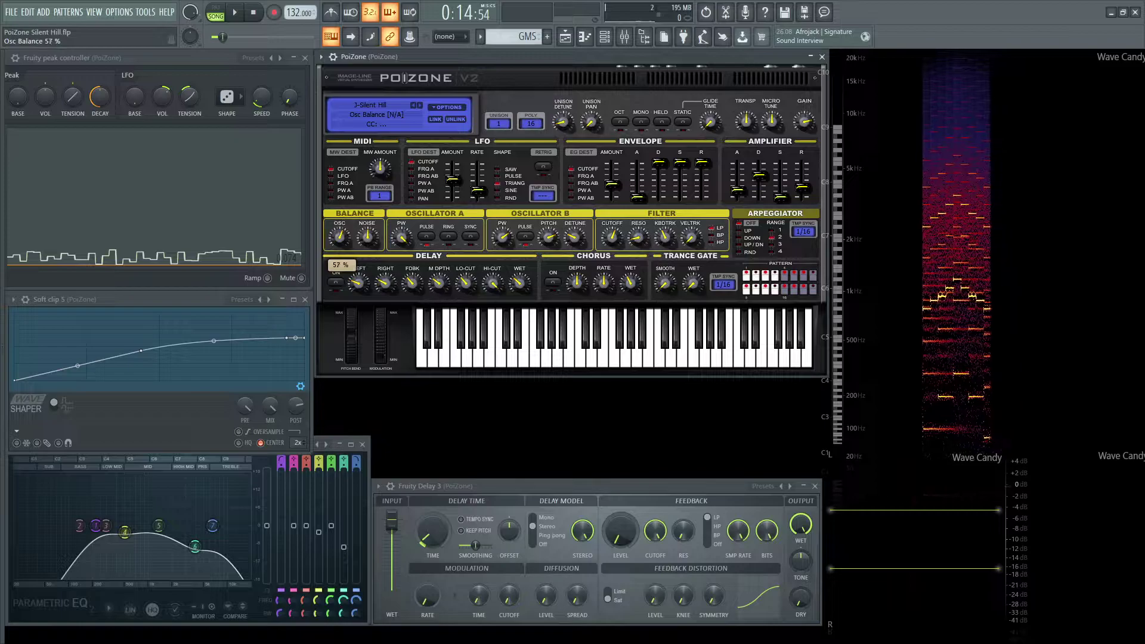
key("space")
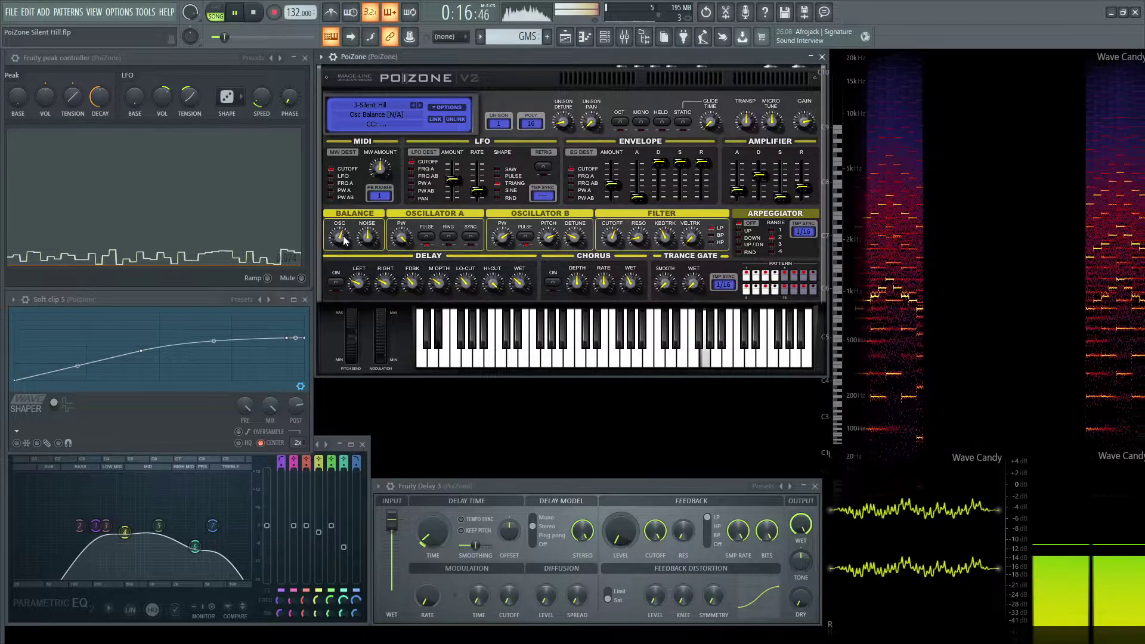
key("space")
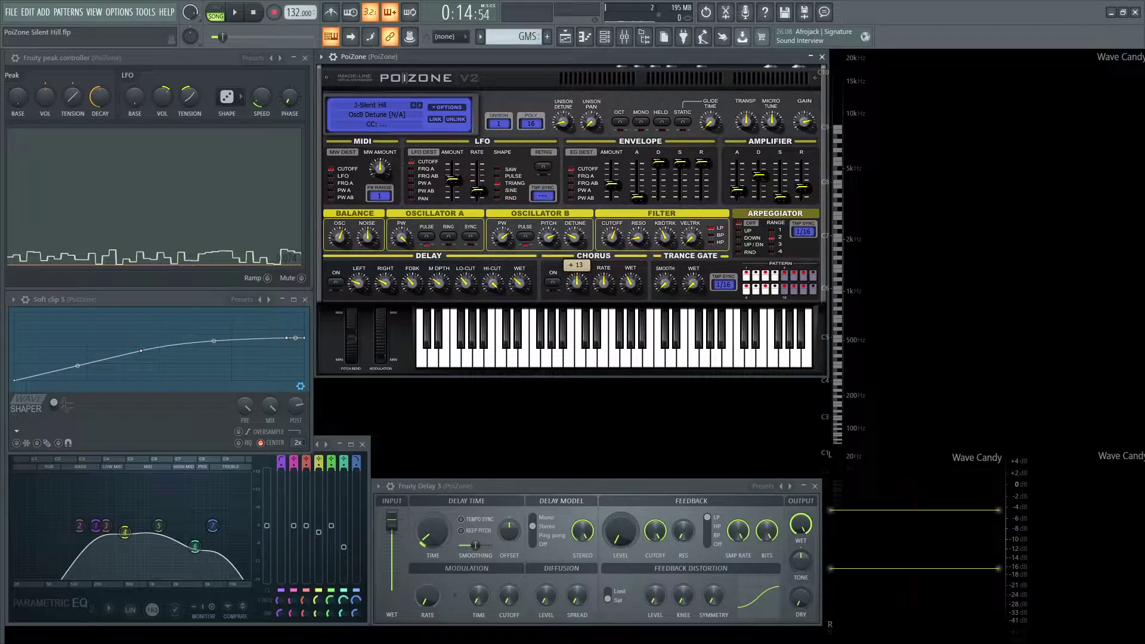
key("space")
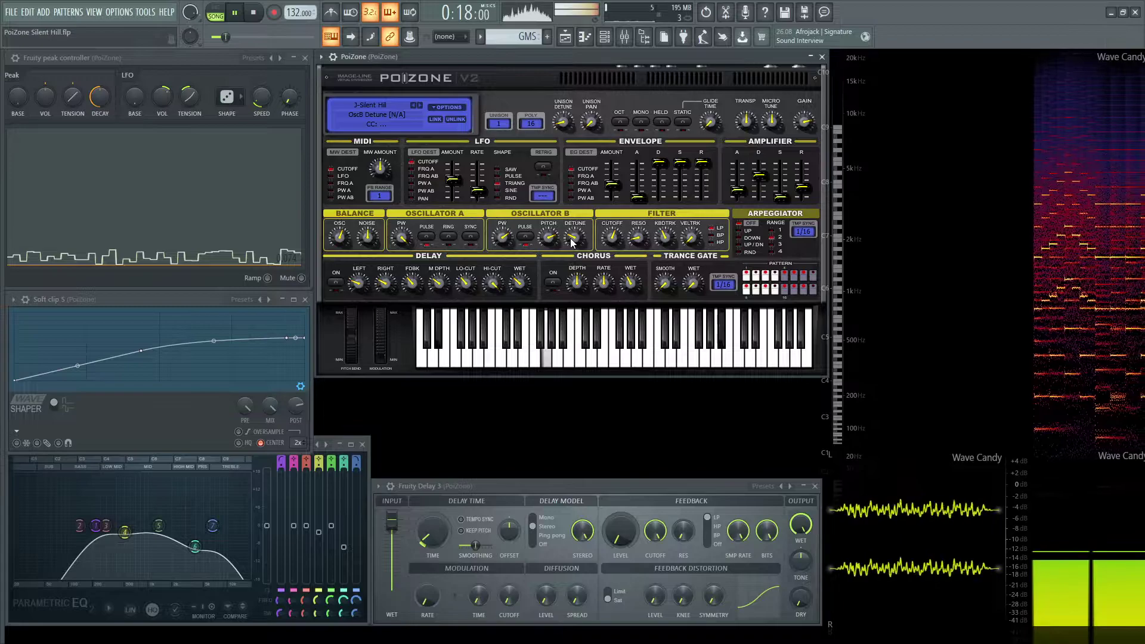
key("space")
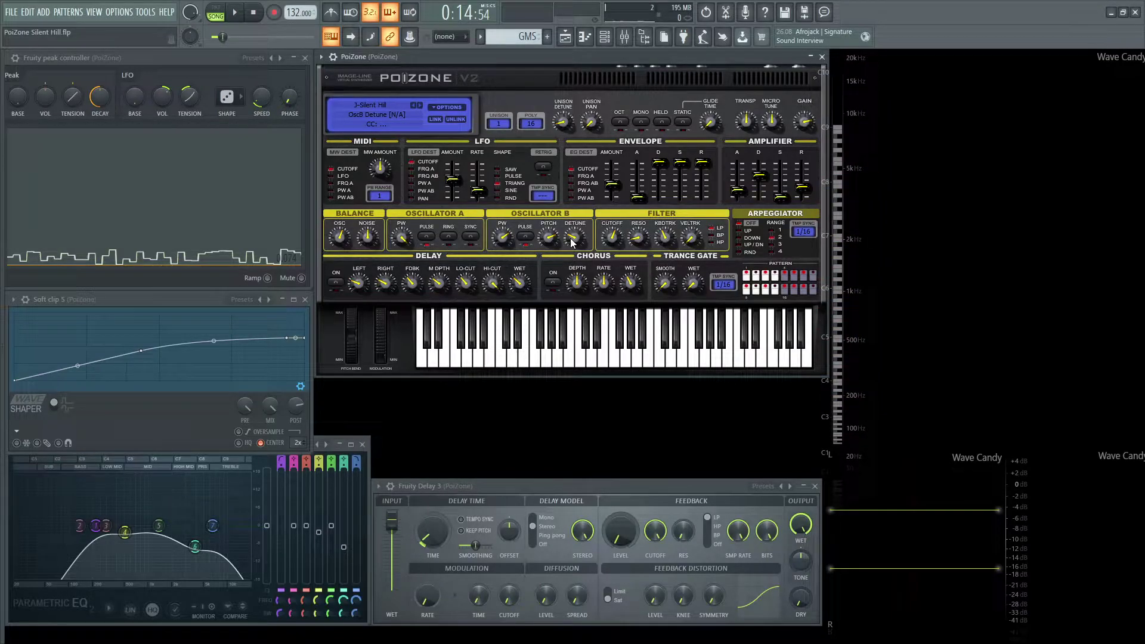
left_click(471, 236)
key("space")
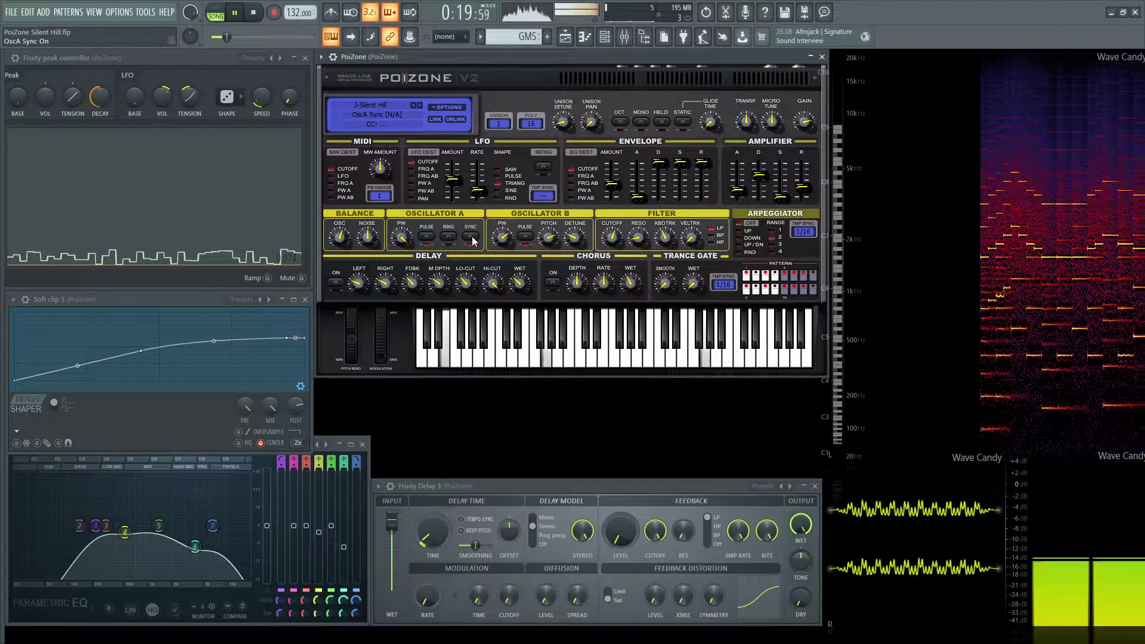
key("space")
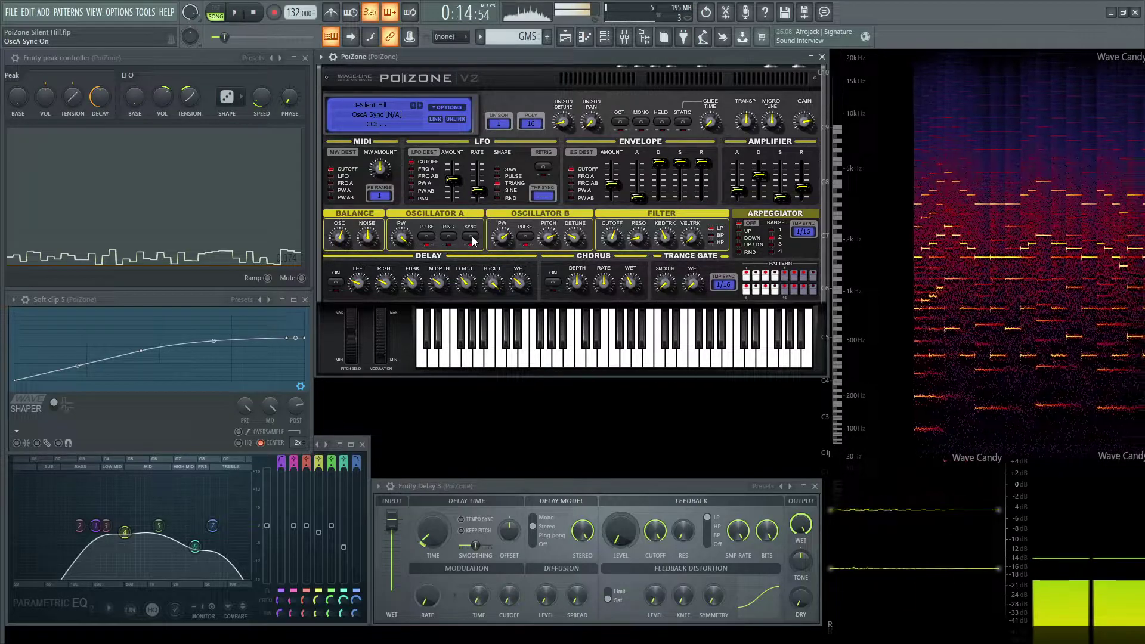
left_click(471, 237)
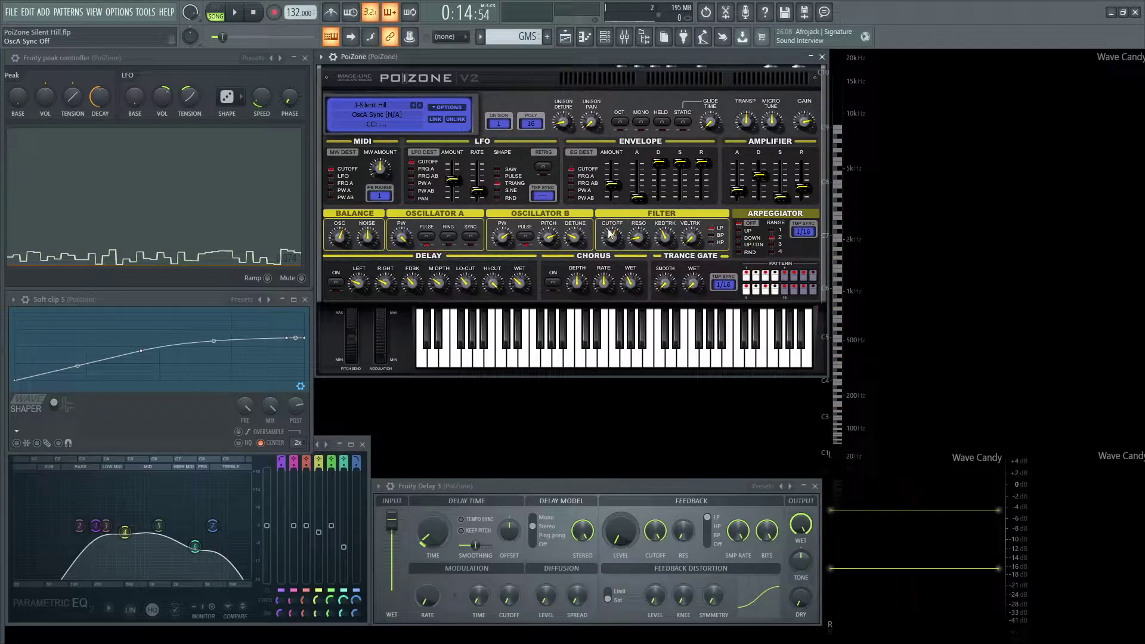
mouse_move(603, 281)
mouse_move(665, 283)
left_click(691, 242)
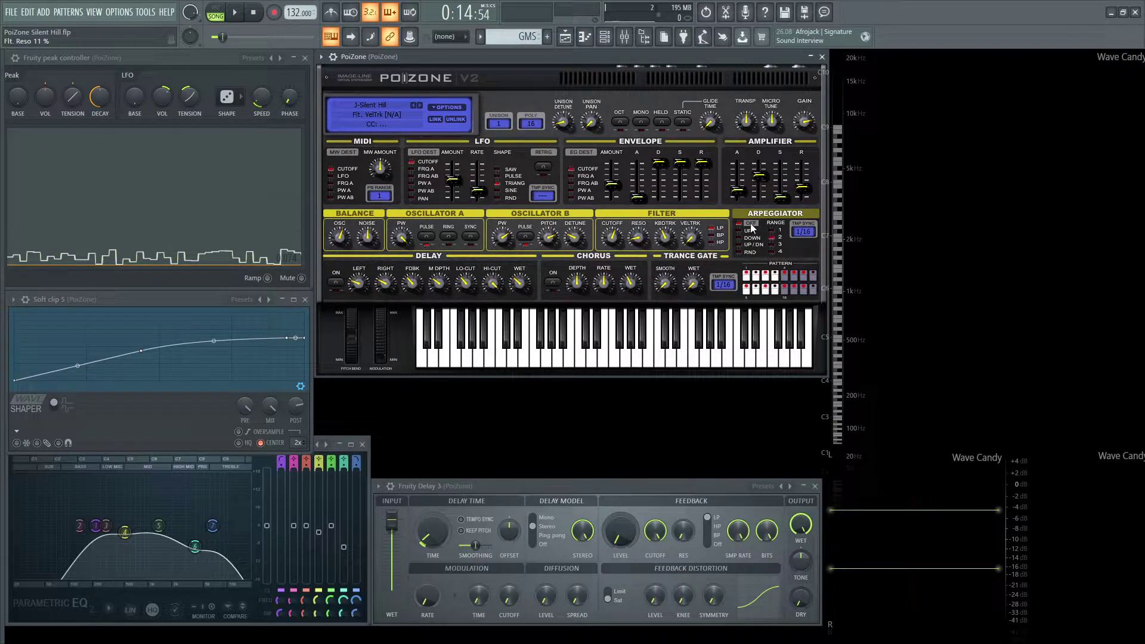
Switch on PoiZone's built-in delay and play a couple of test notes.
left_click(336, 283)
key("e")
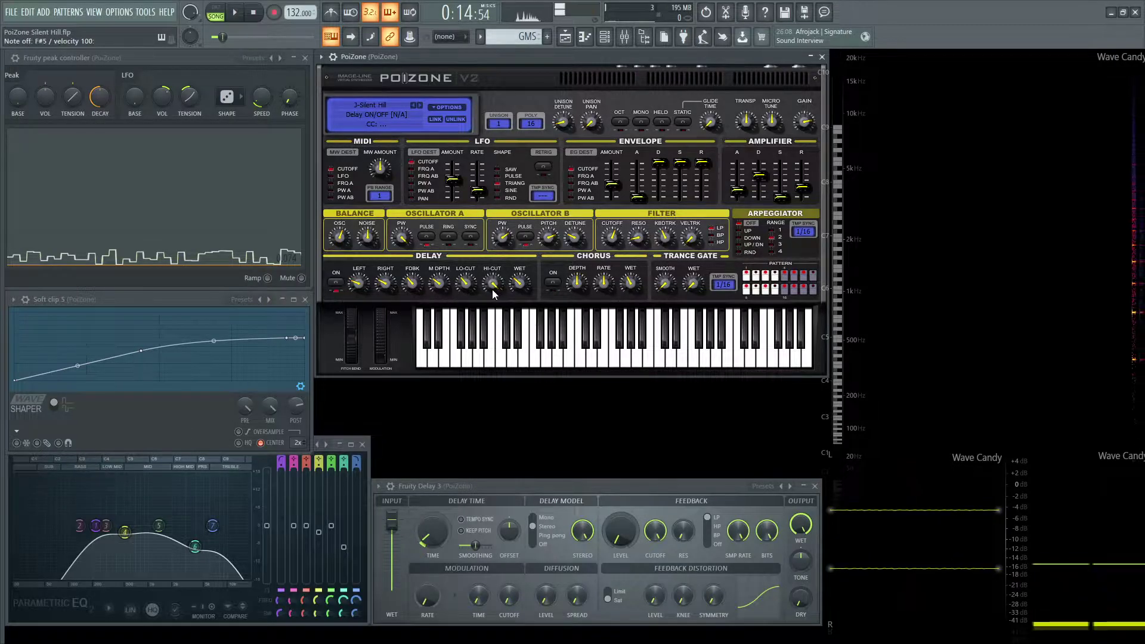
key("3")
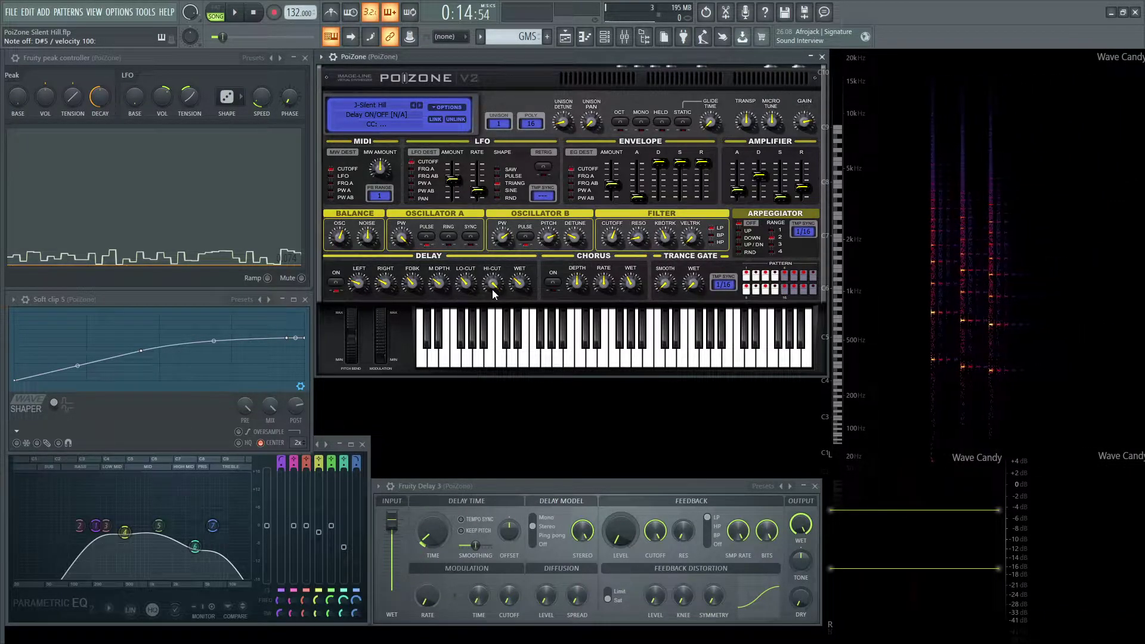
Check the delay's 2/4 time, 34% feedback, 30% mod depth, cuts, 32% wet, and trance gate mix.
left_click(358, 284)
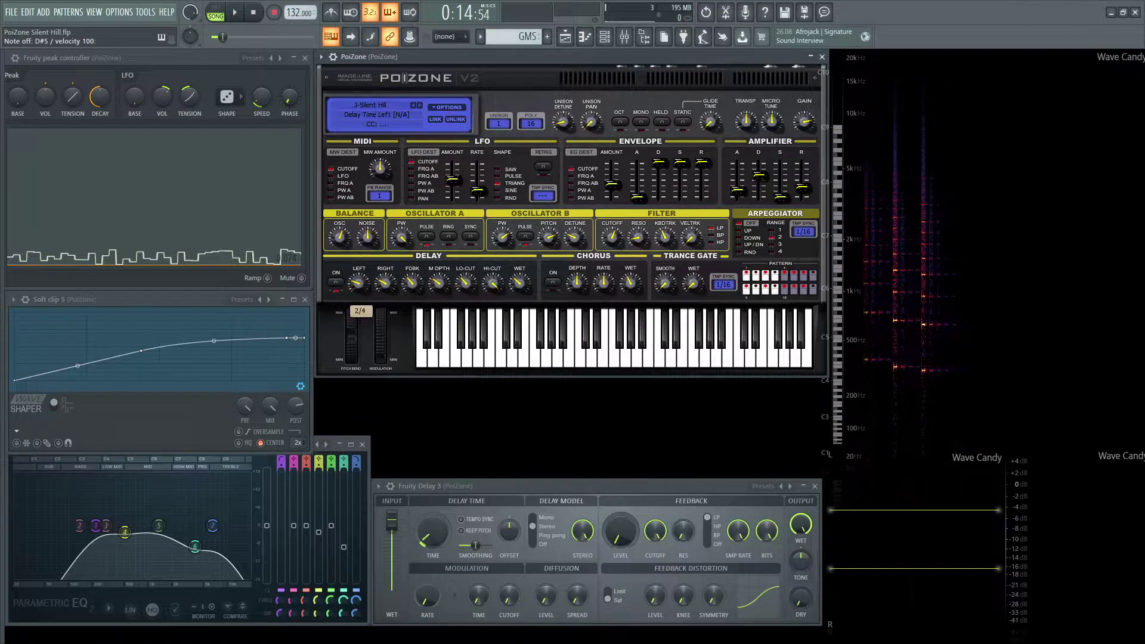
left_click(411, 284)
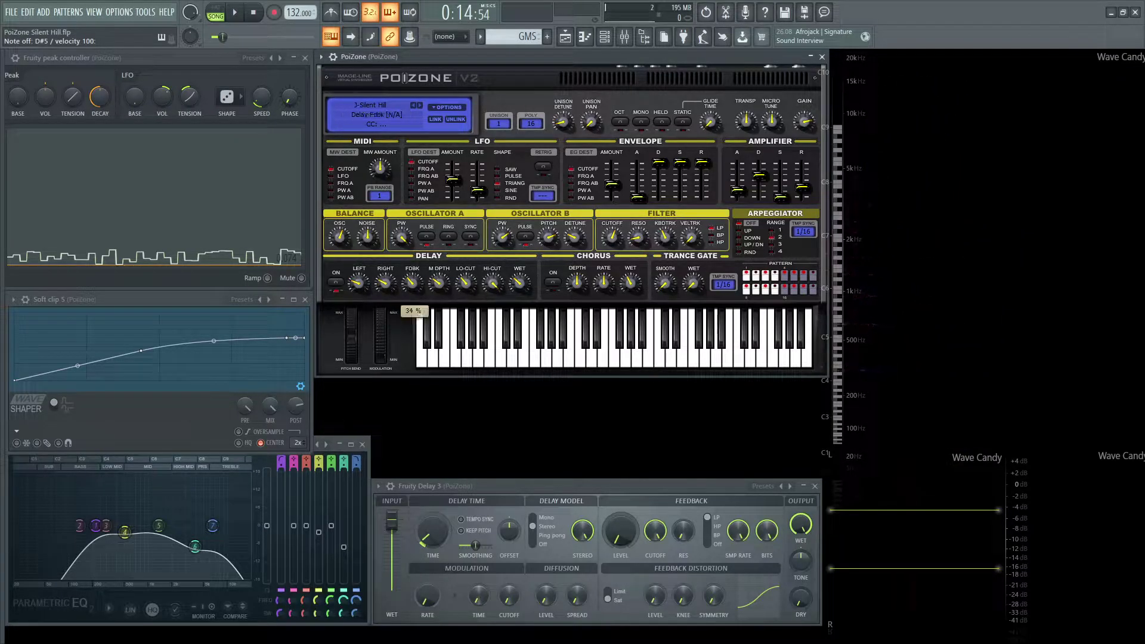
left_click(438, 283)
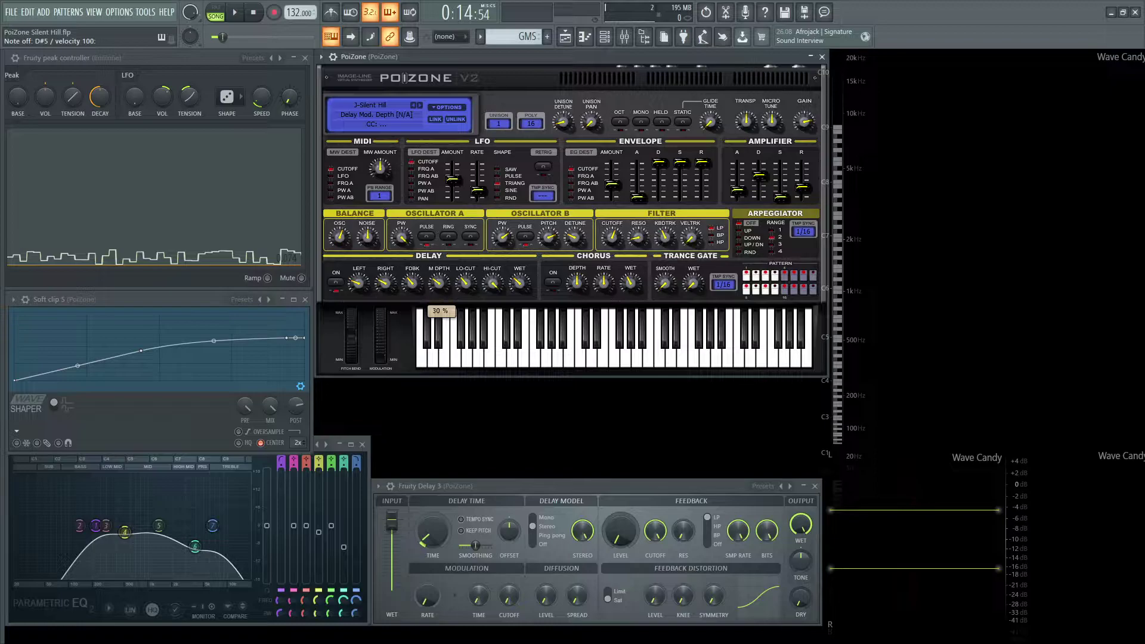
left_click(465, 283)
left_click(492, 283)
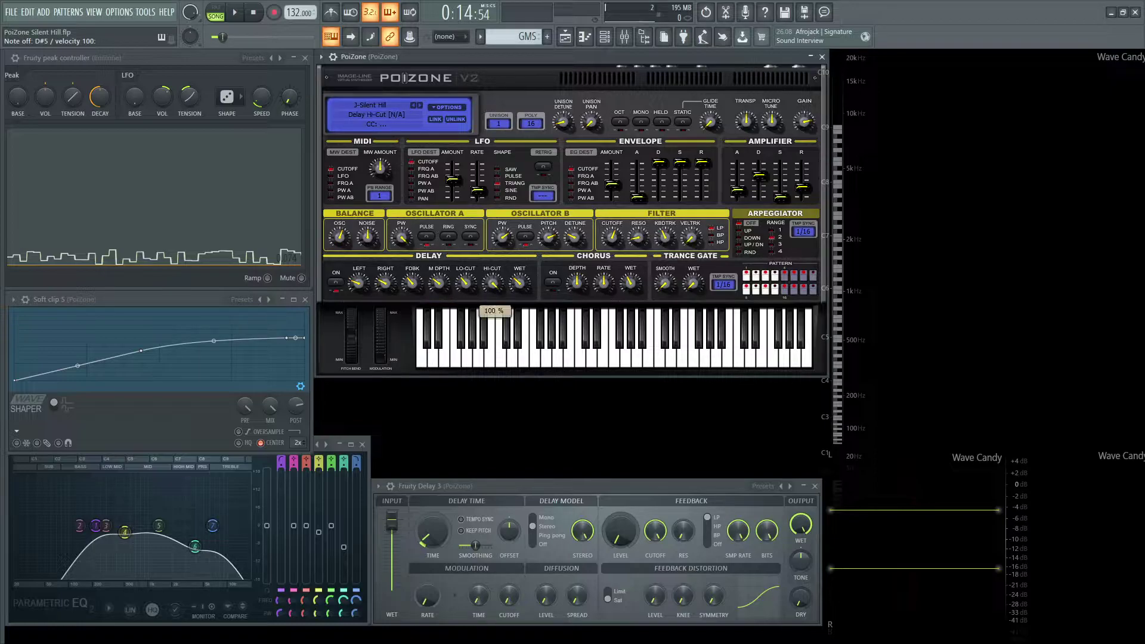
left_click(519, 283)
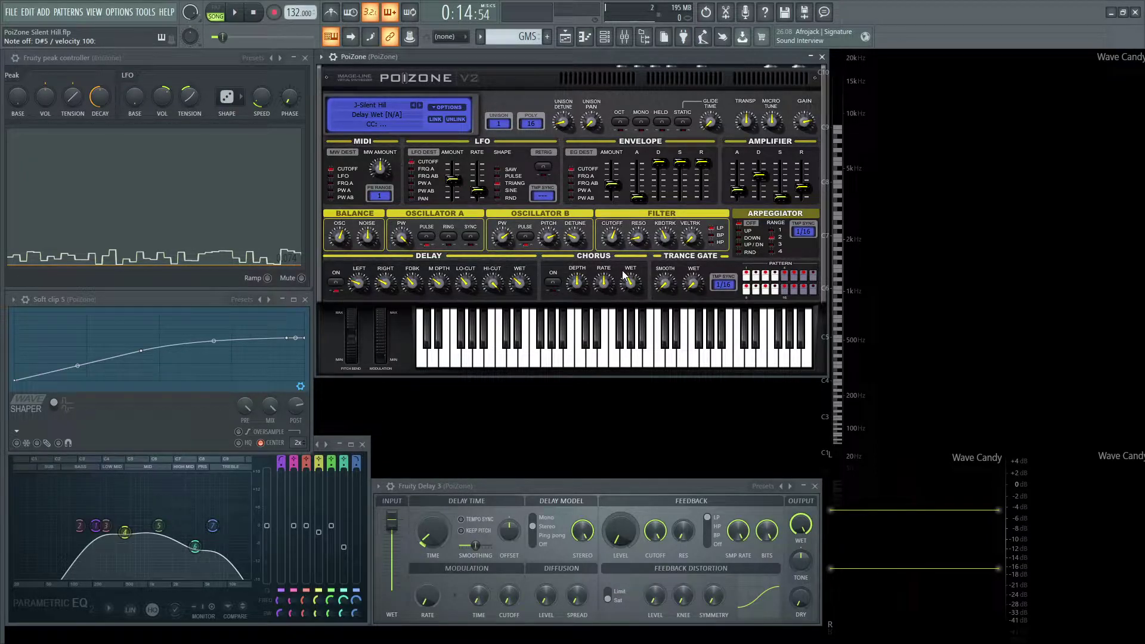
left_click(694, 284)
key("space")
key("F9")
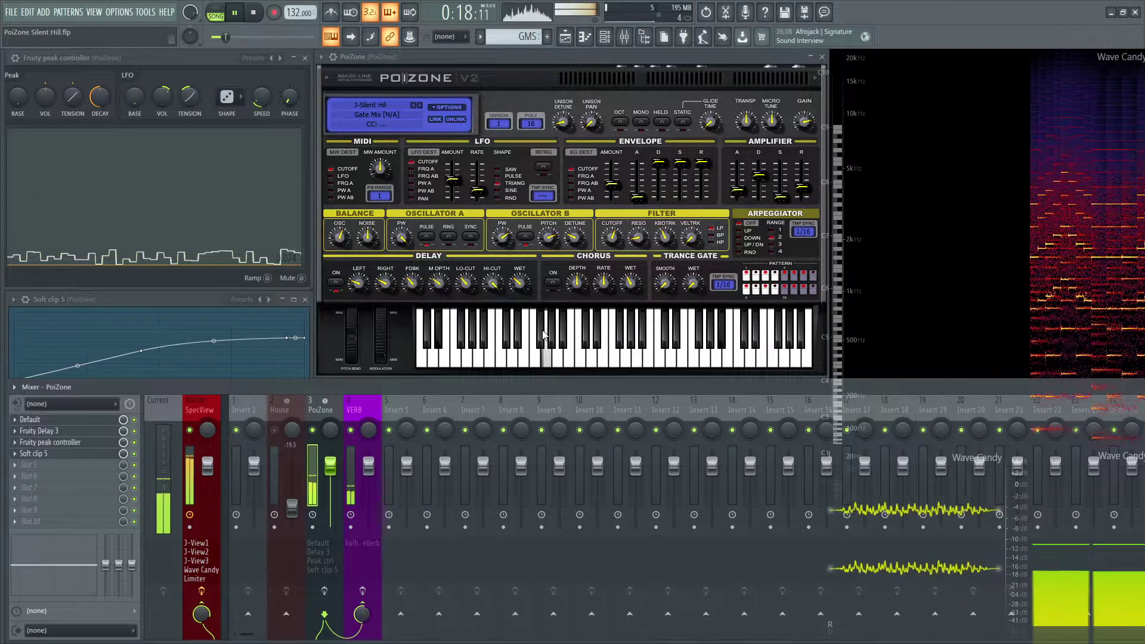
key("space")
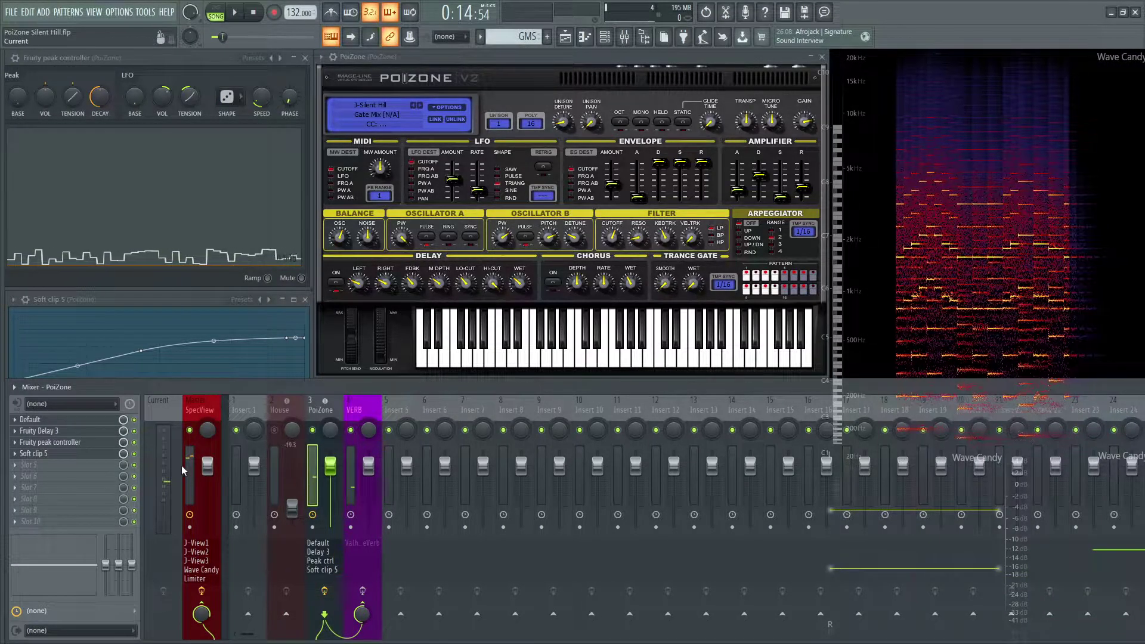
left_click_drag(134, 453, 134, 431)
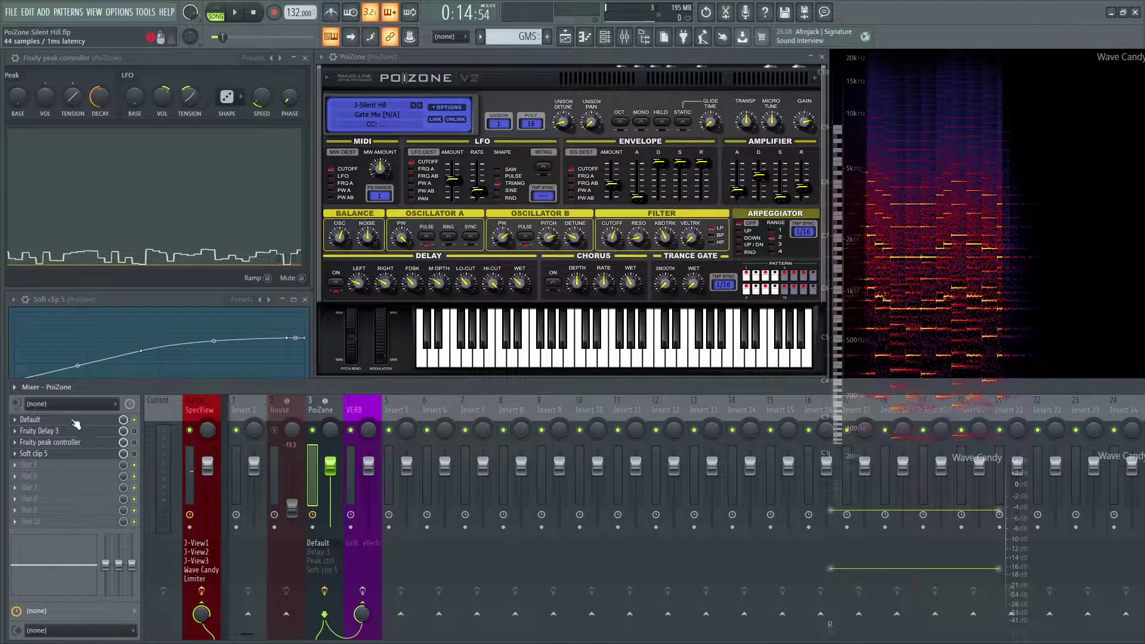
left_click(105, 420)
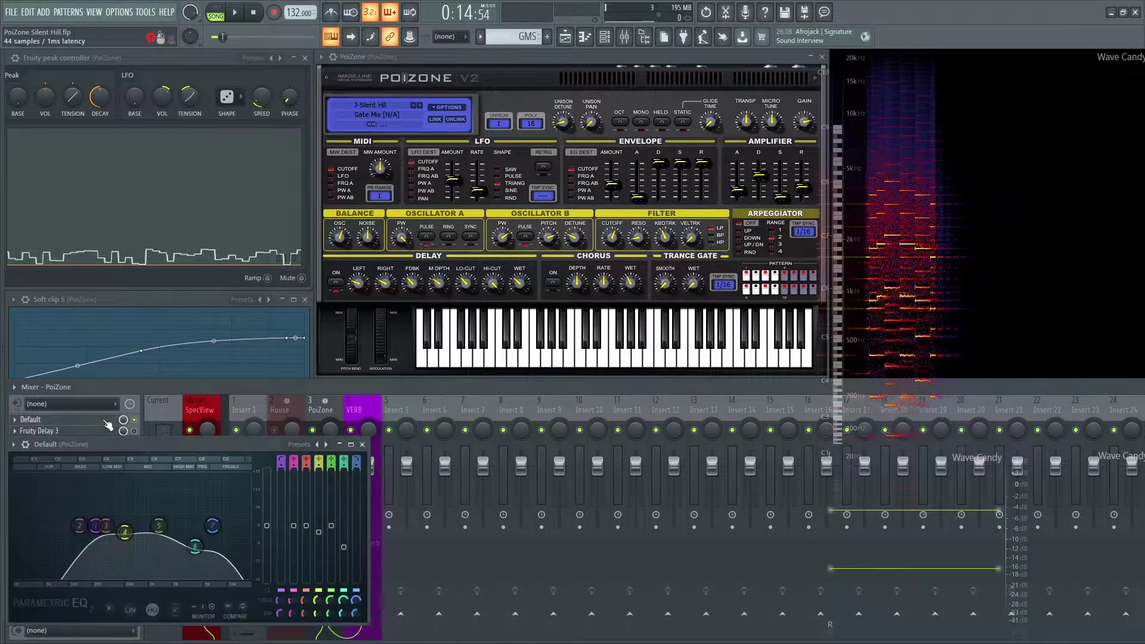
left_click(107, 421)
key("space")
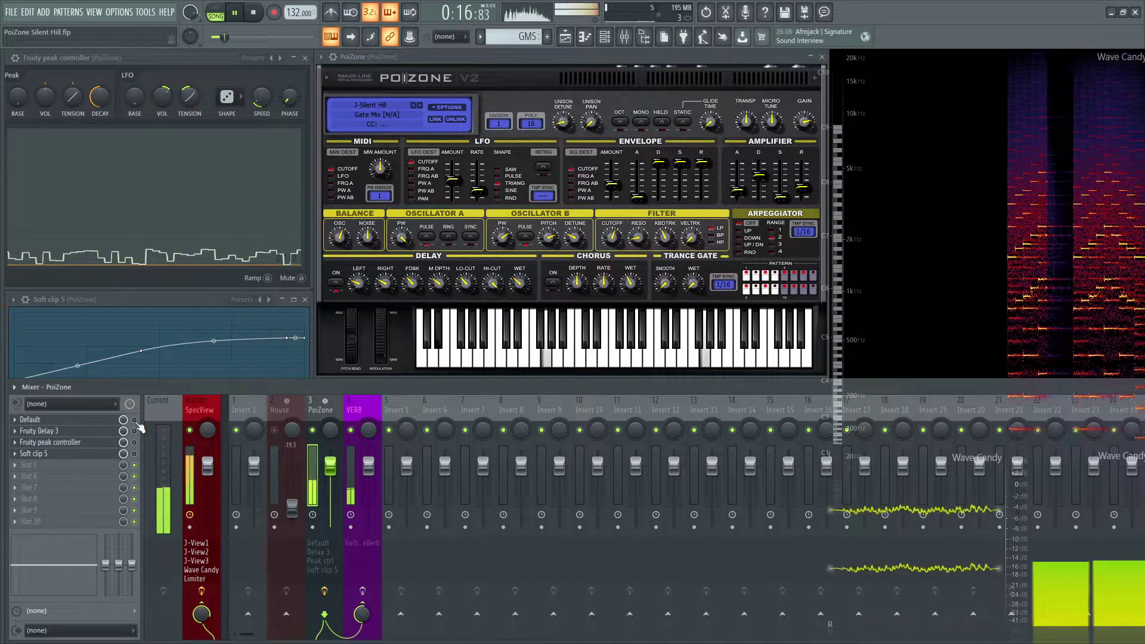
key("space")
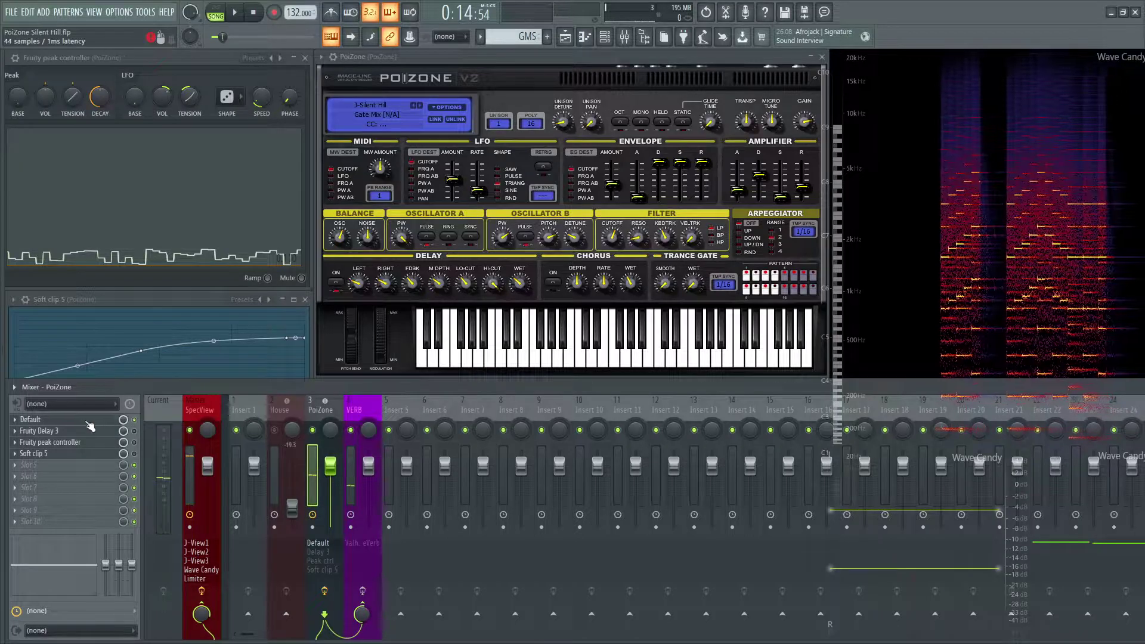
left_click(88, 421)
key("space")
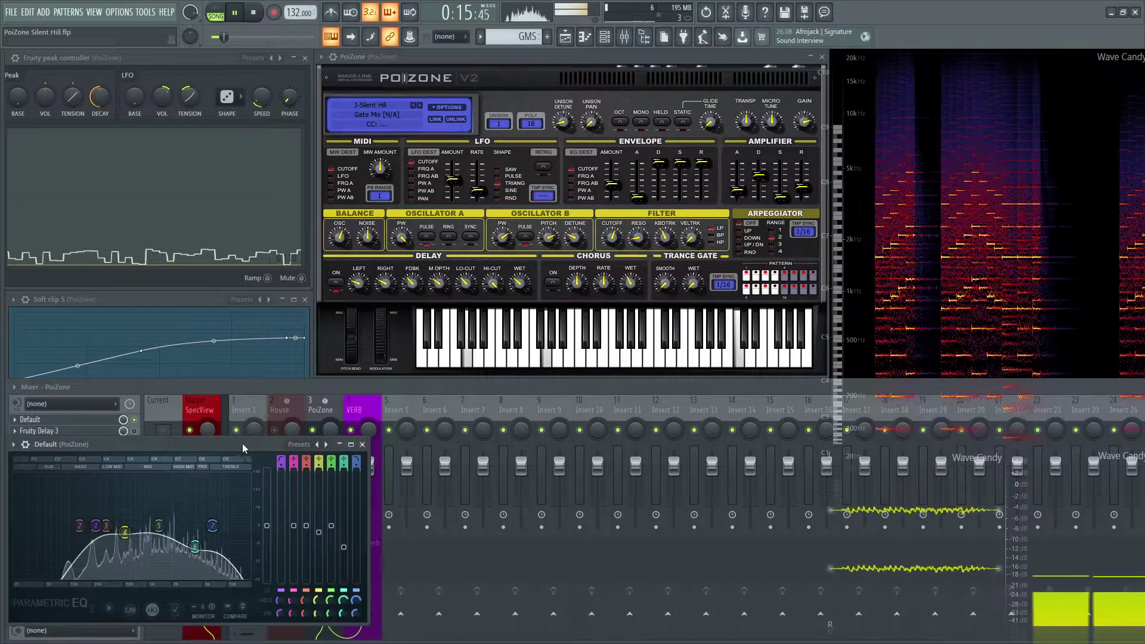
left_click_drag(210, 443, 210, 174)
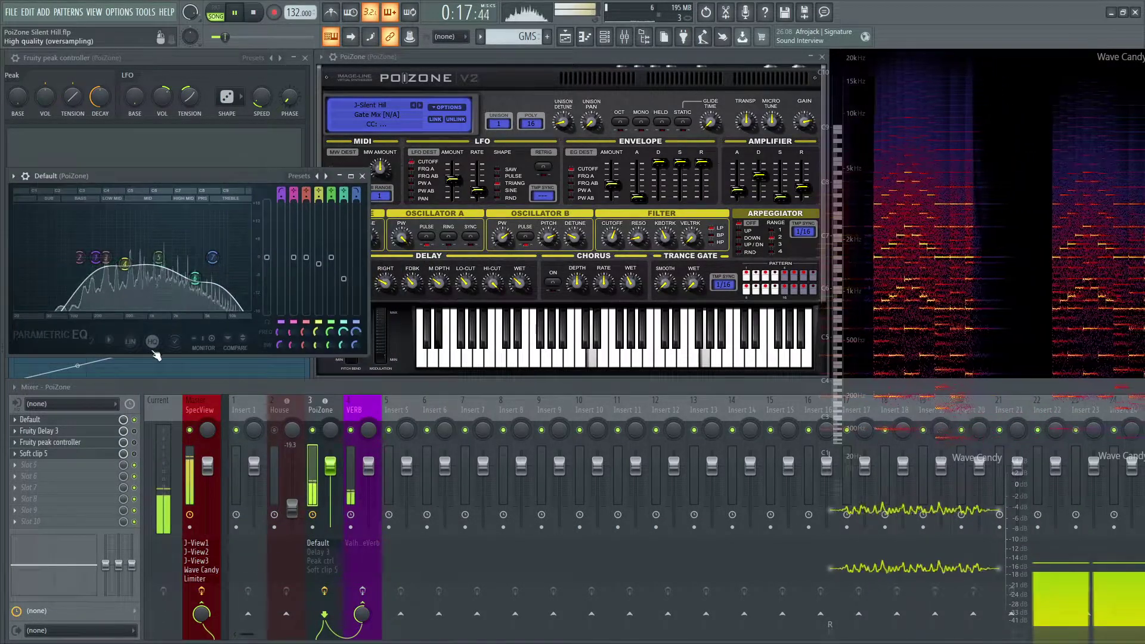
left_click(135, 420)
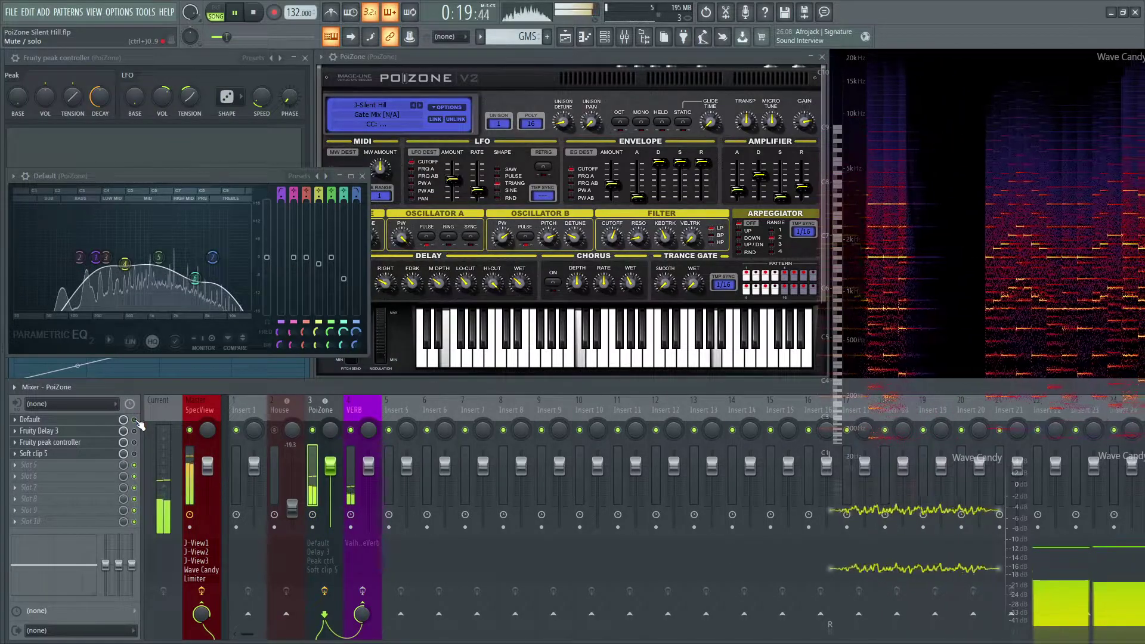
key("space")
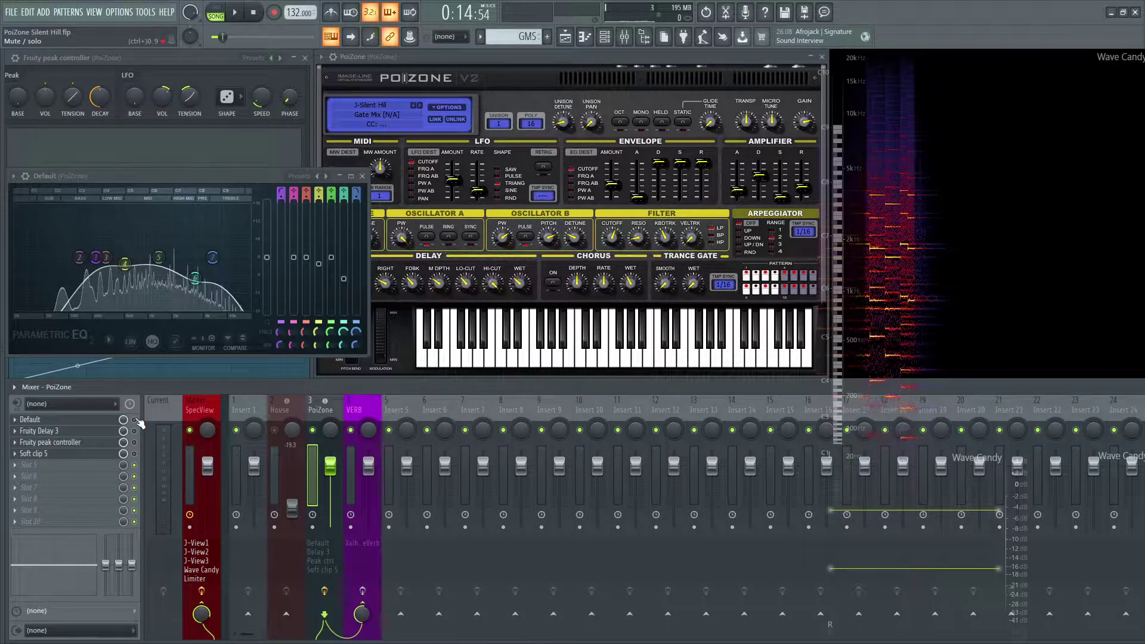
key("space")
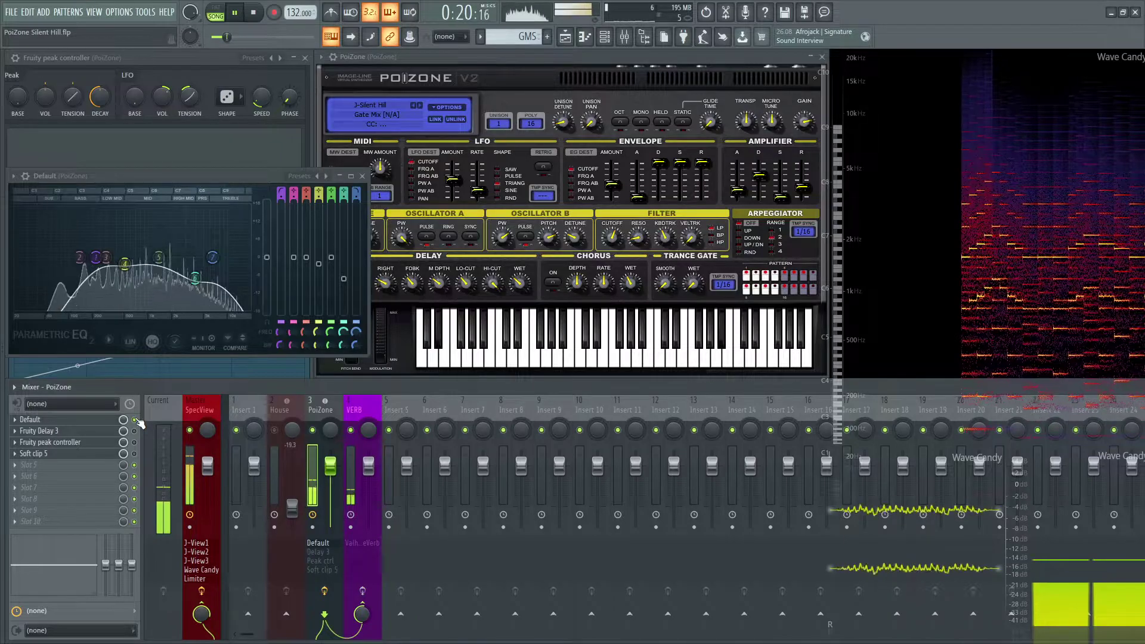
key("space")
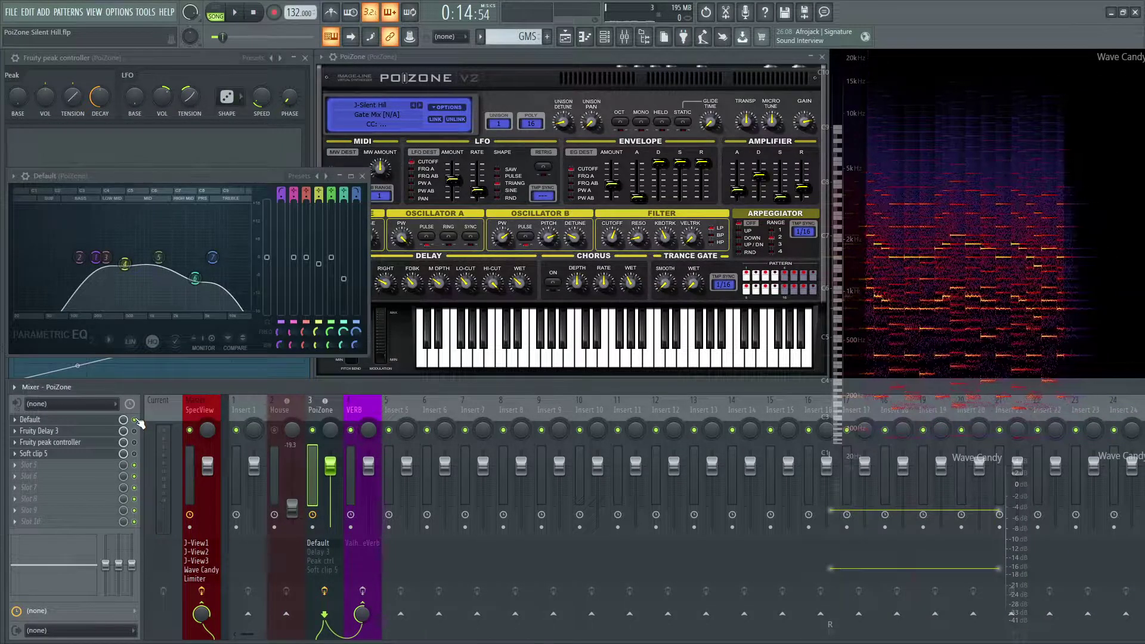
key("space")
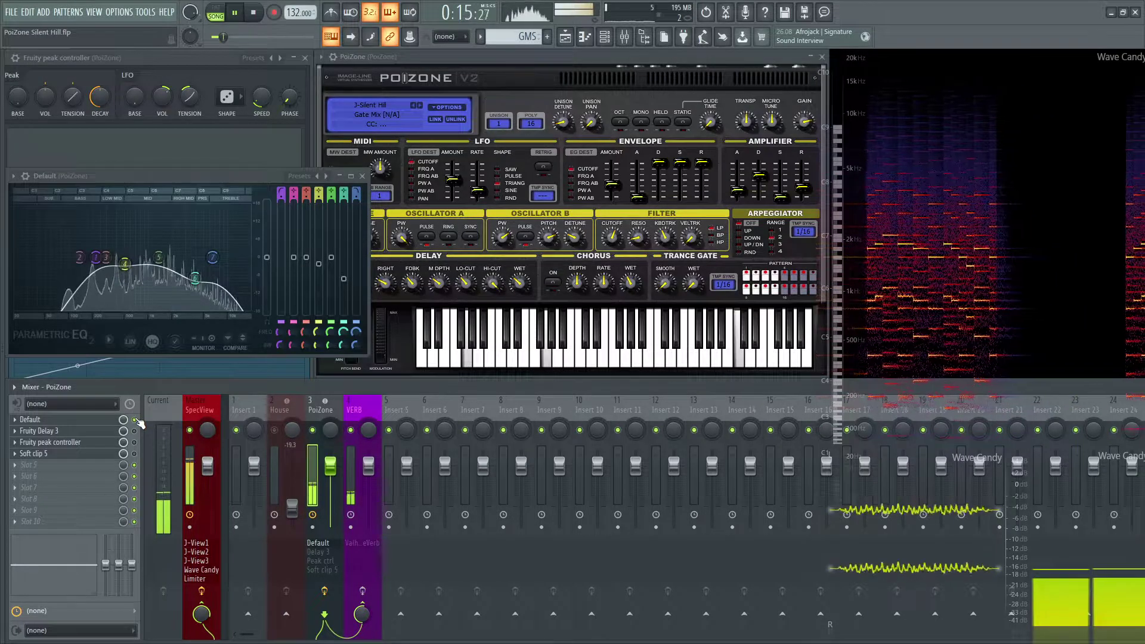
key("space")
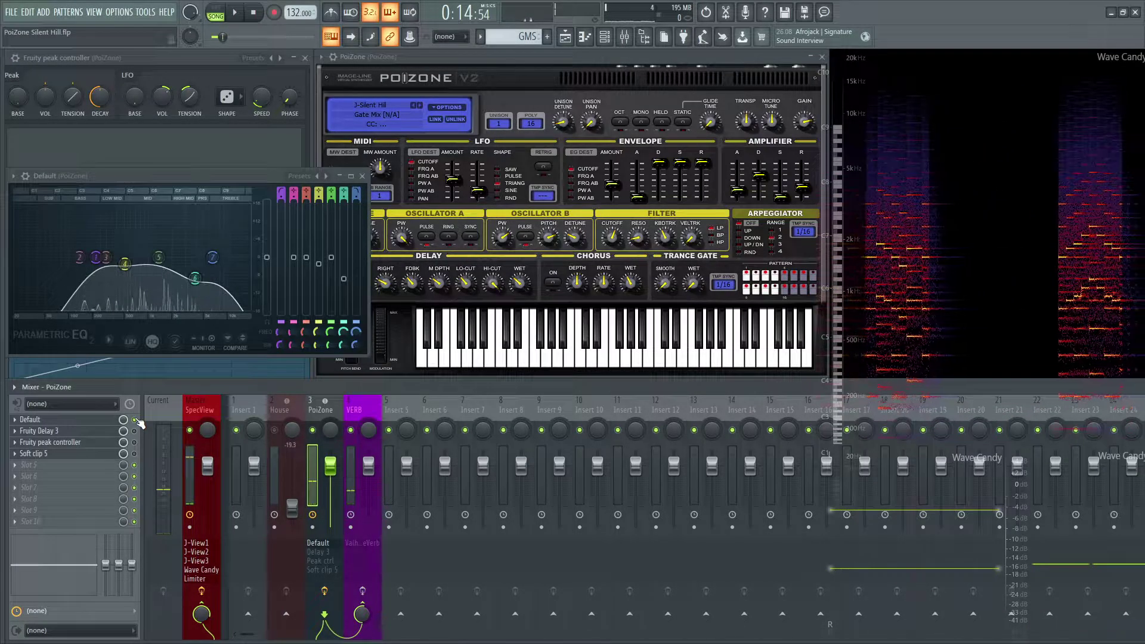
key("space")
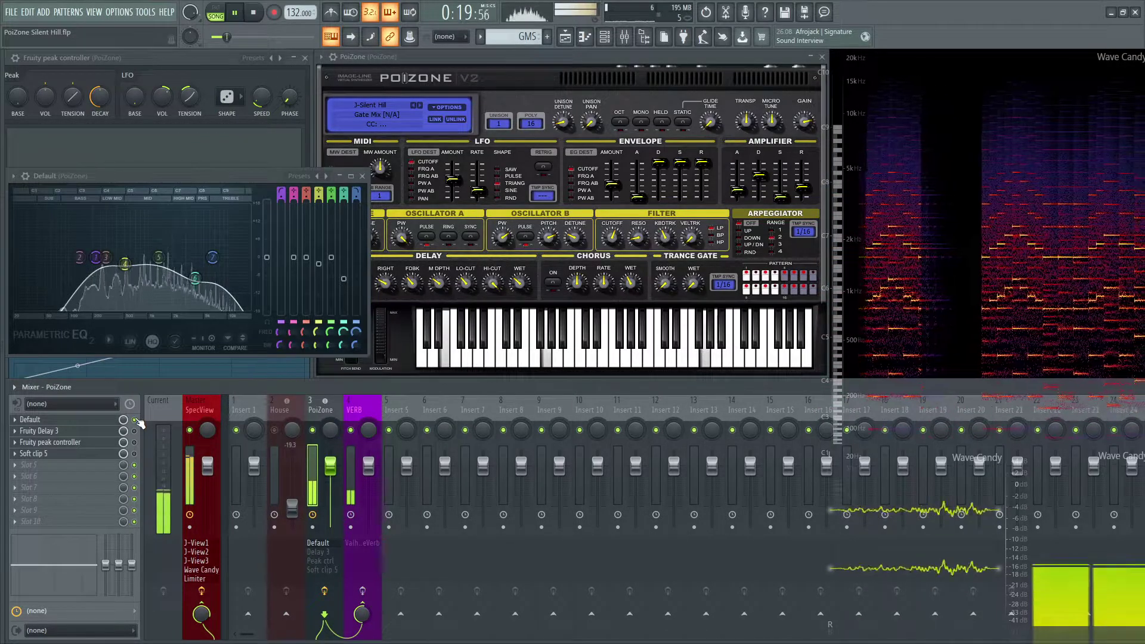
key("space")
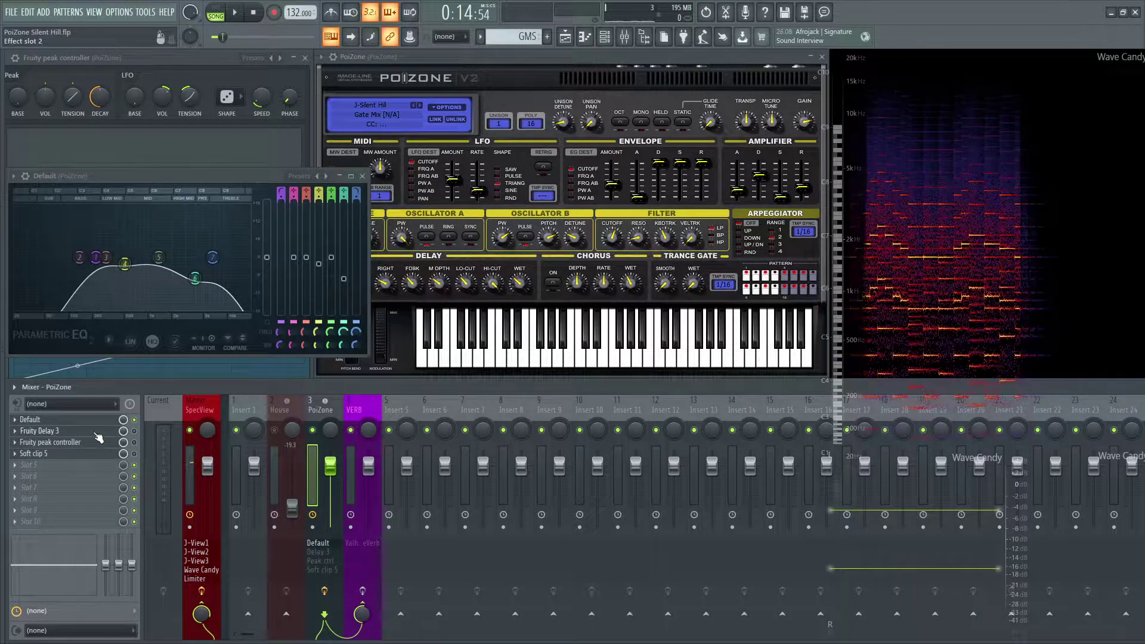
Load a second Fruity Delay 3 into the PoiZone insert's fifth effect slot.
left_click(90, 433)
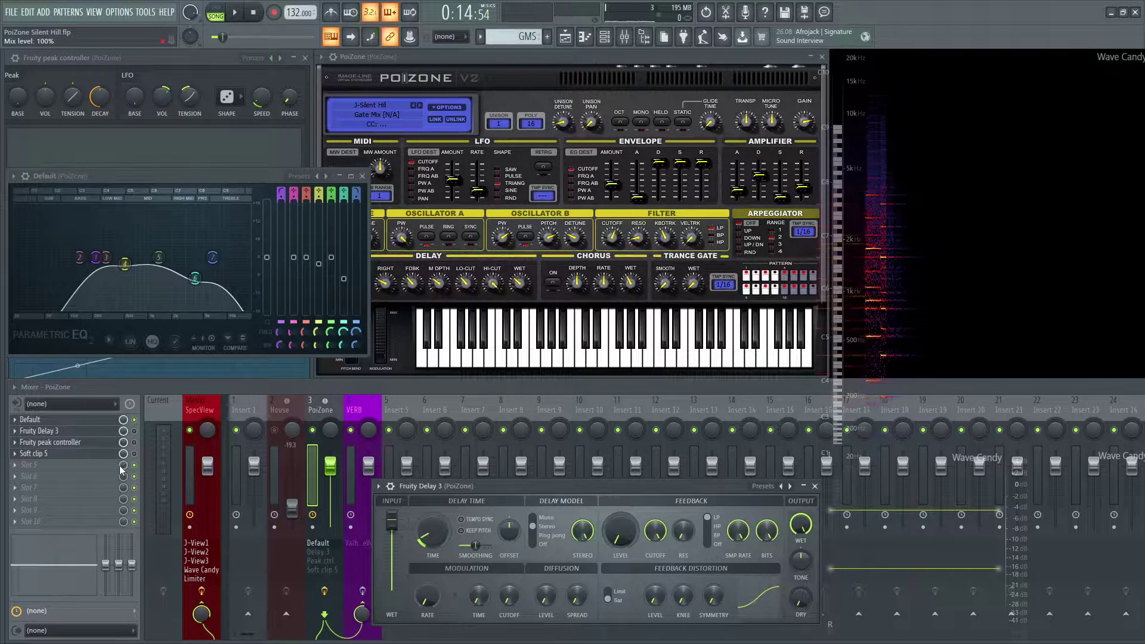
left_click(80, 466)
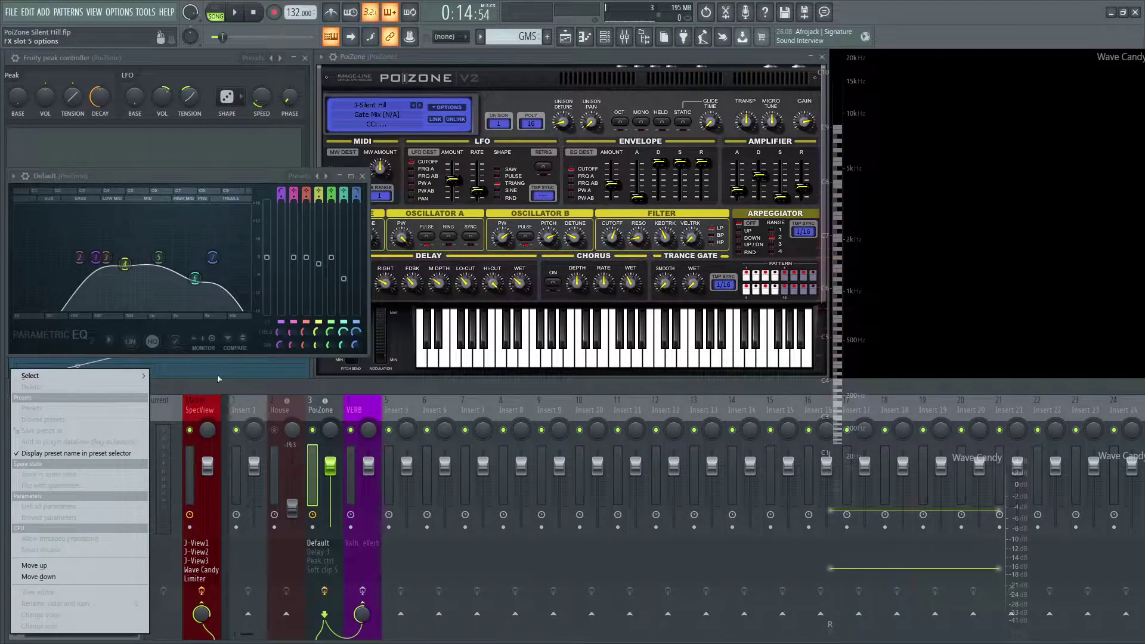
mouse_move(68, 380)
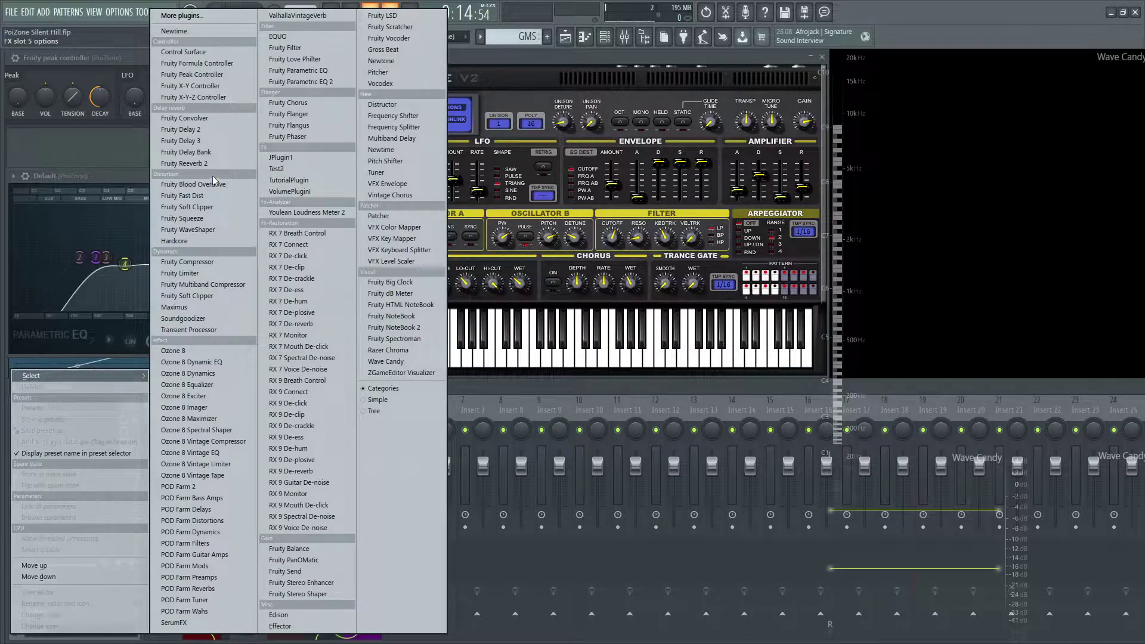
left_click(209, 141)
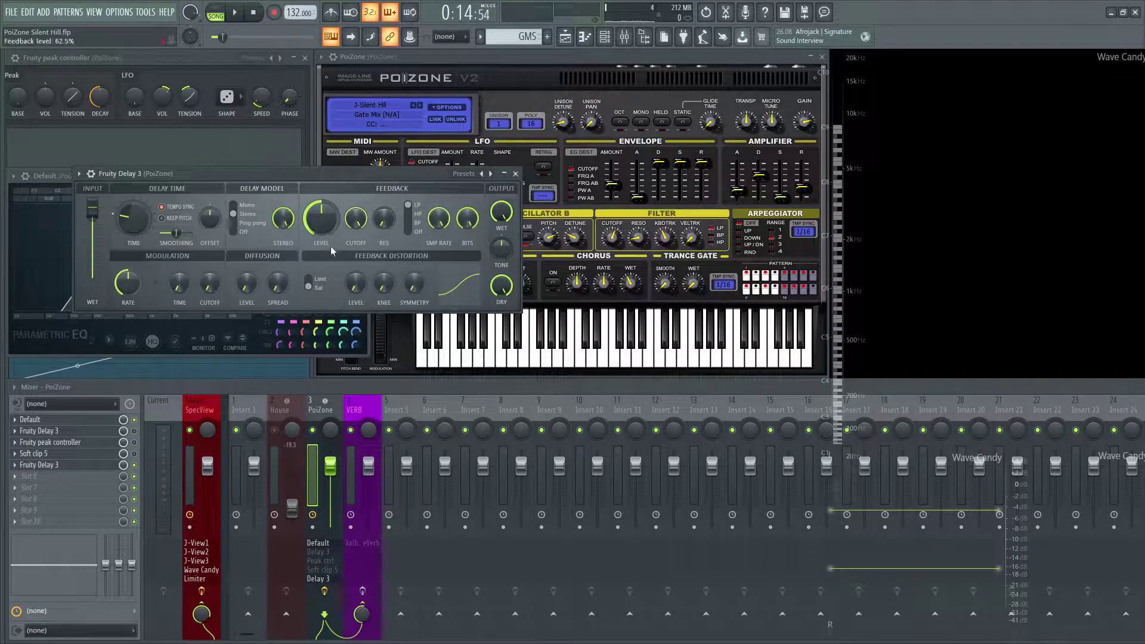
key("F9")
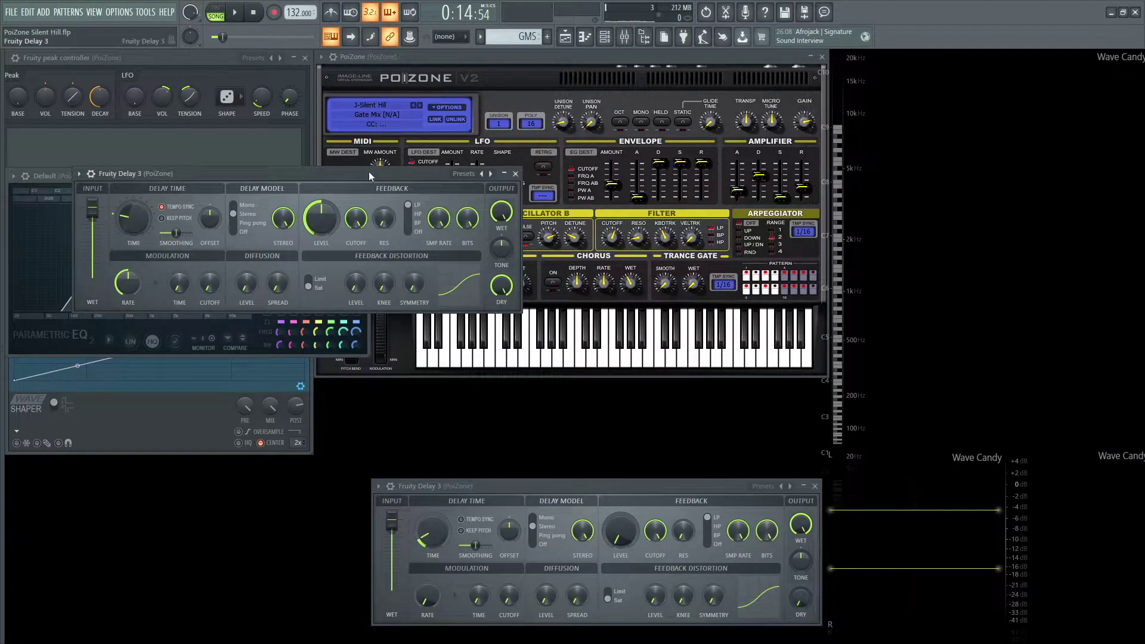
Set the new delay's time to 1.0 ms and its feedback level to about 17%.
left_click_drag(369, 172, 667, 336)
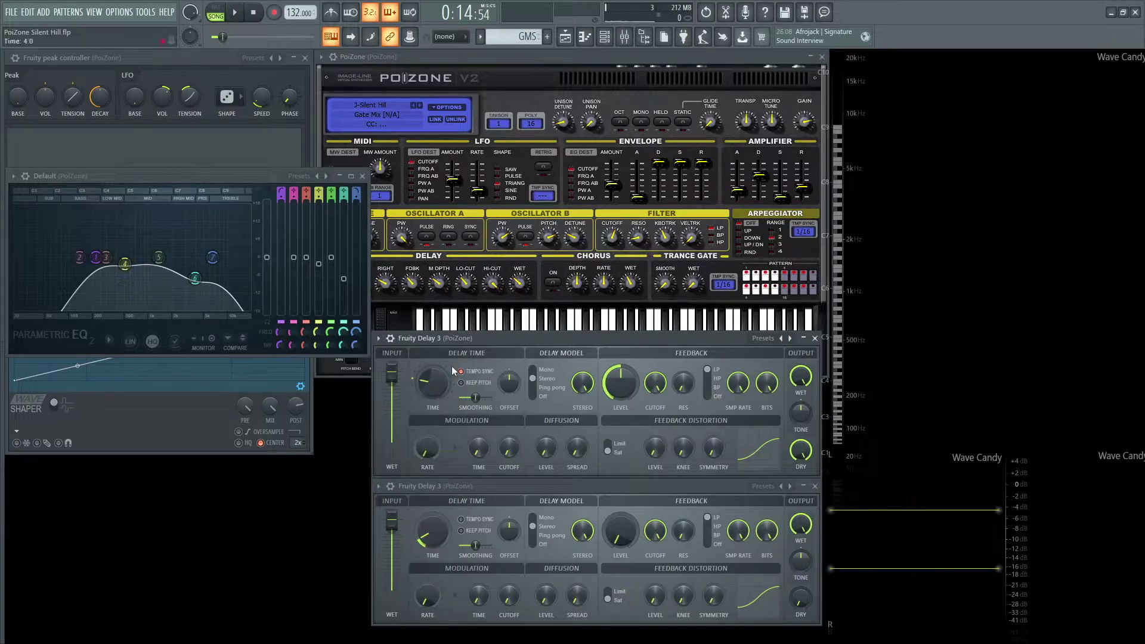
left_click_drag(430, 378, 430, 417)
left_click_drag(627, 384, 627, 429)
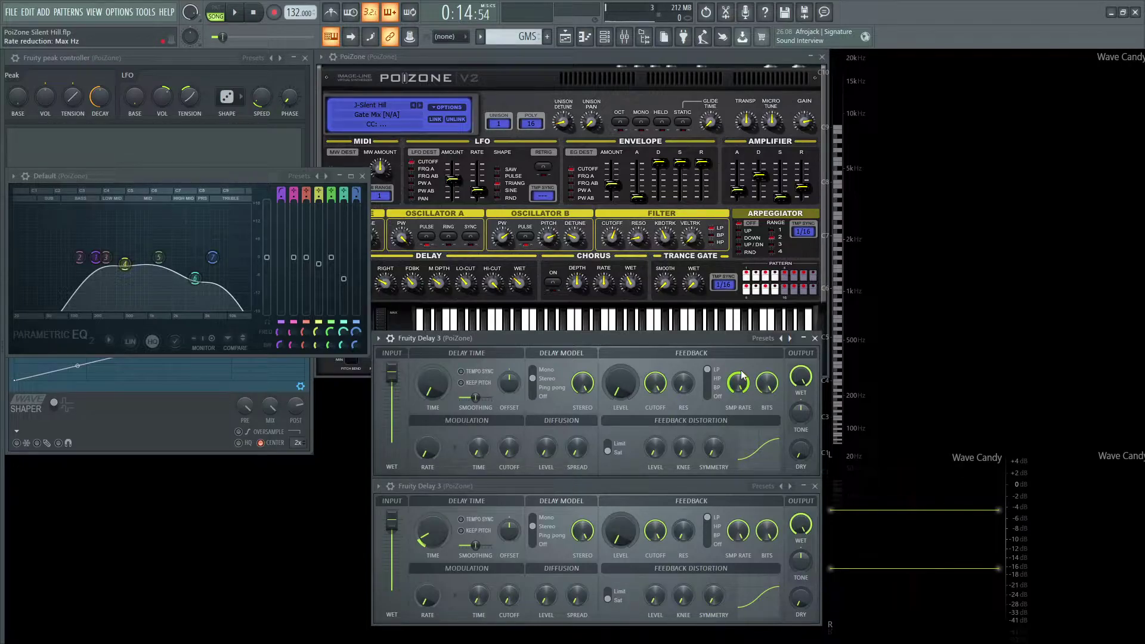
Delete the extra Fruity Delay 3 from the PoiZone insert's fifth slot.
key("F9")
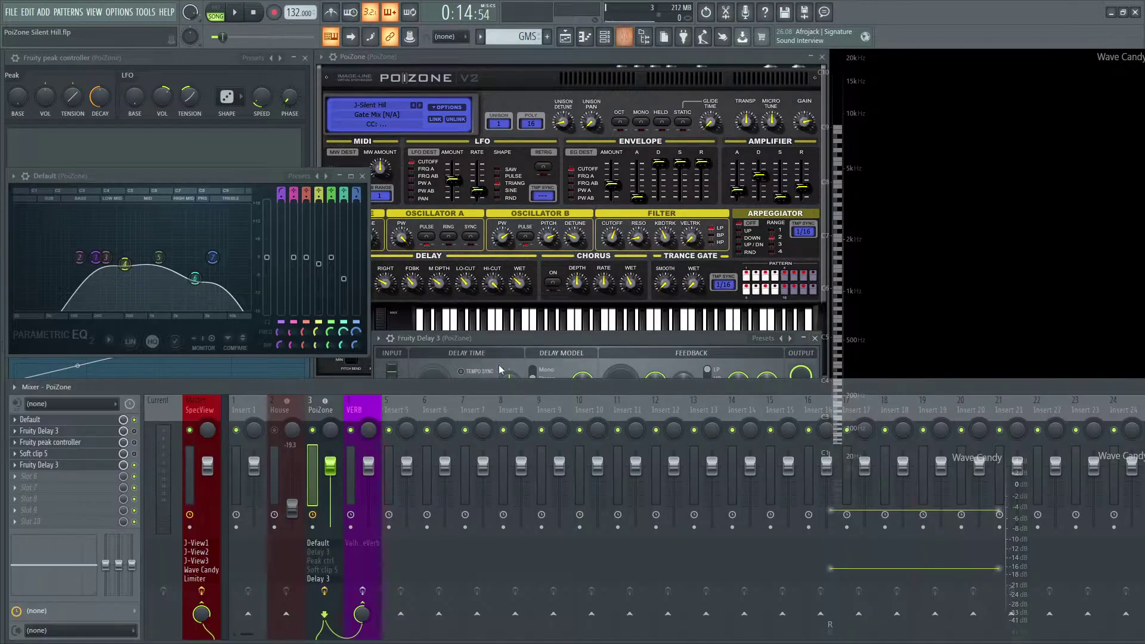
right_click(18, 471)
left_click(31, 371)
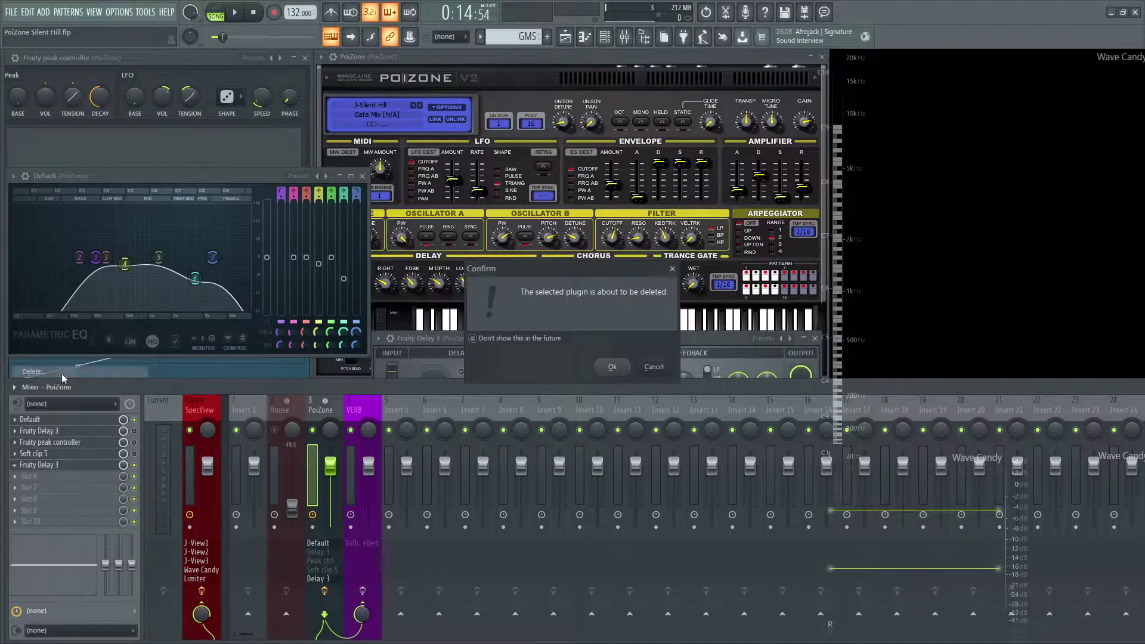
left_click(611, 375)
key("F9")
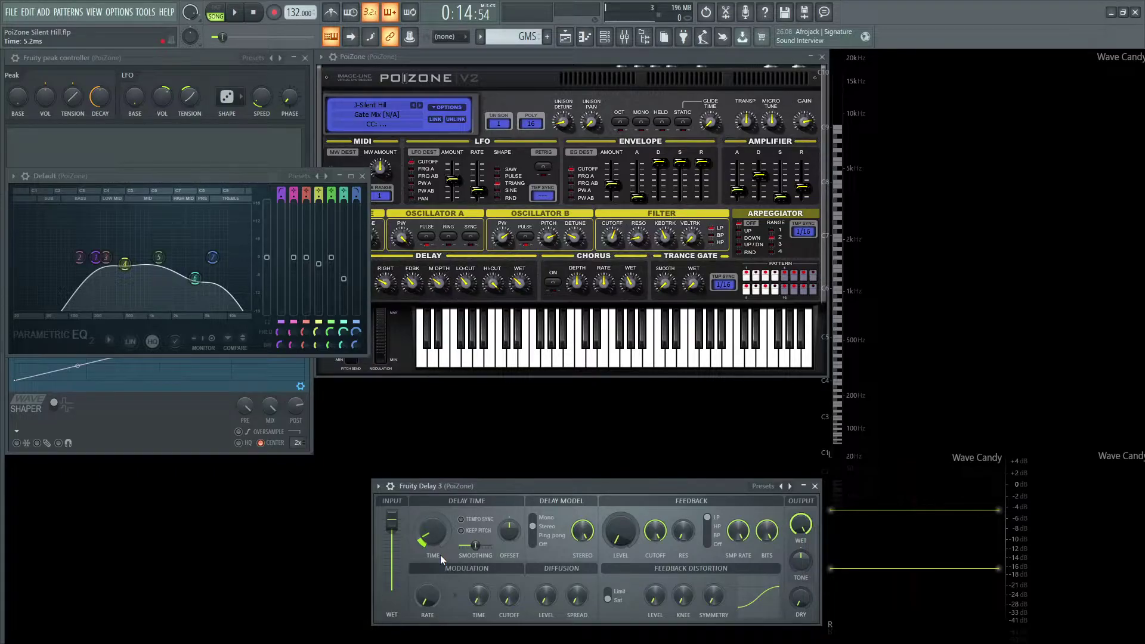
Audition the patch, then show the Playlist and play from bar 9.
key("F9")
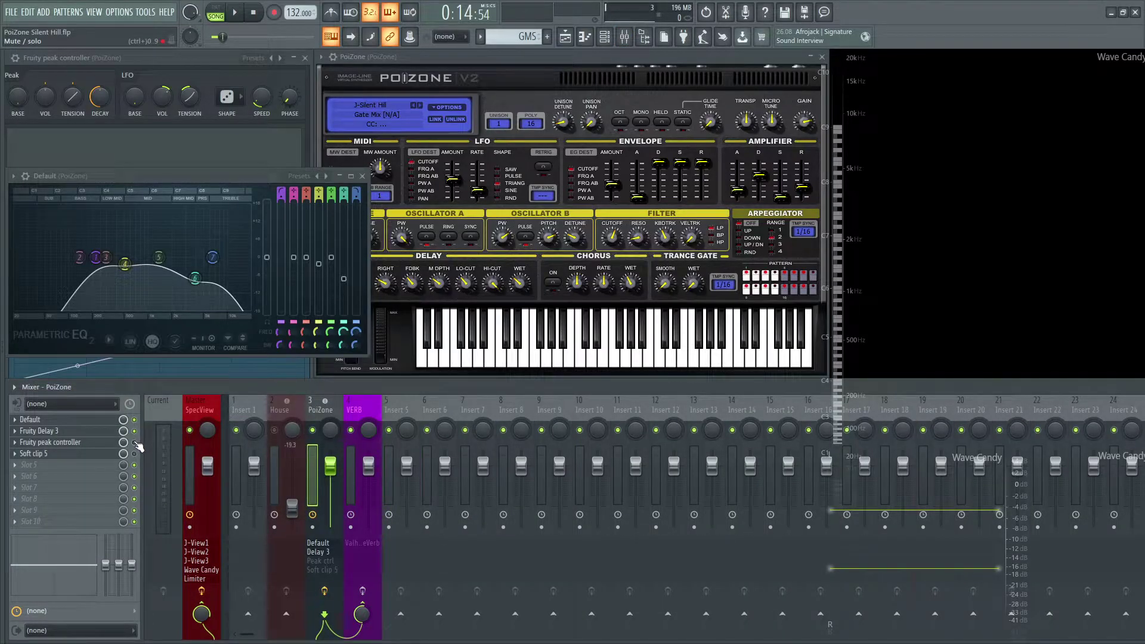
key("F9")
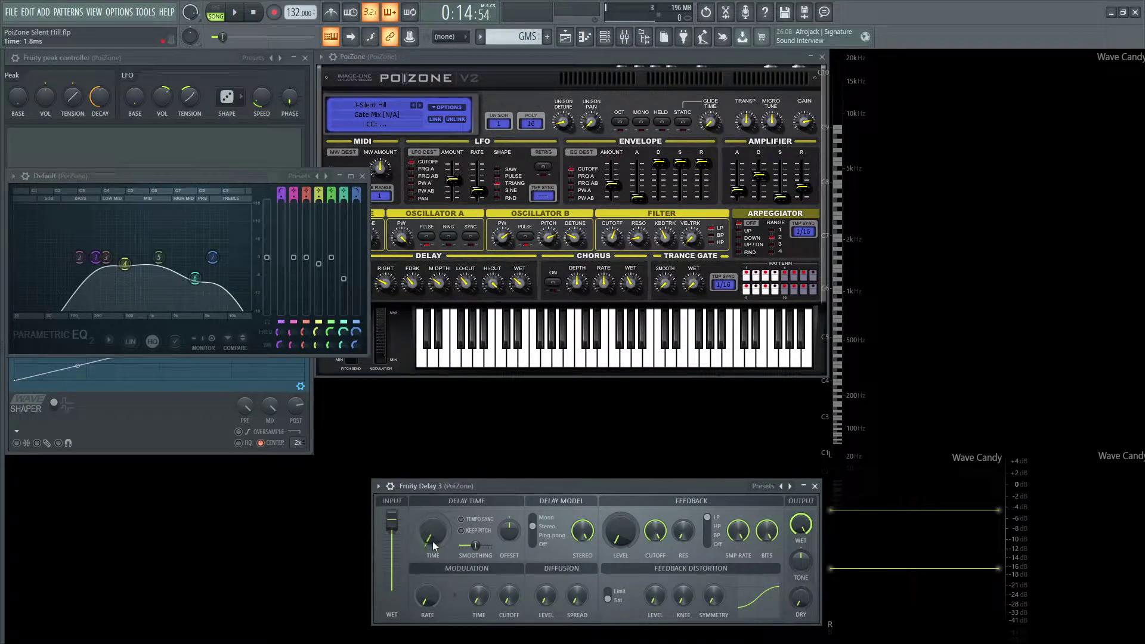
key("space")
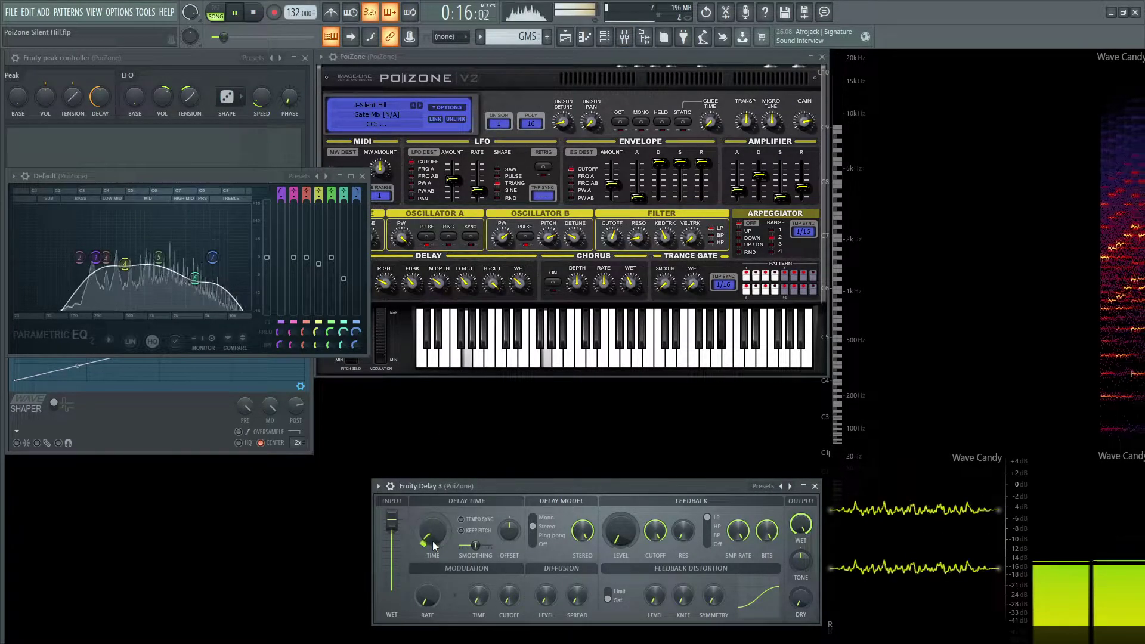
key("space")
key("F5")
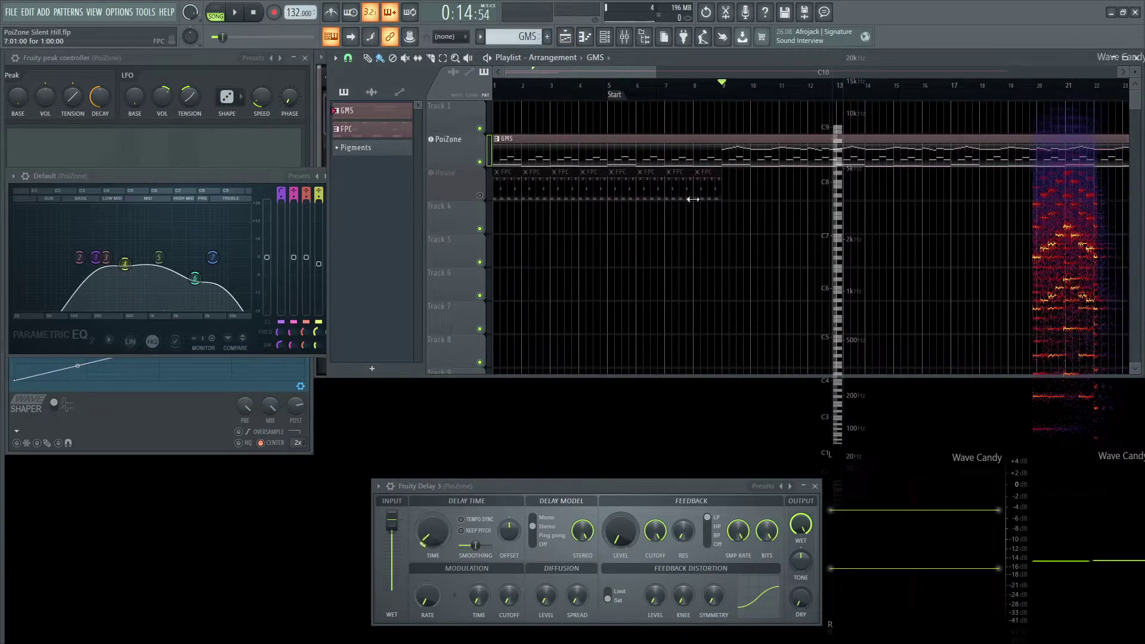
left_click(175, 59)
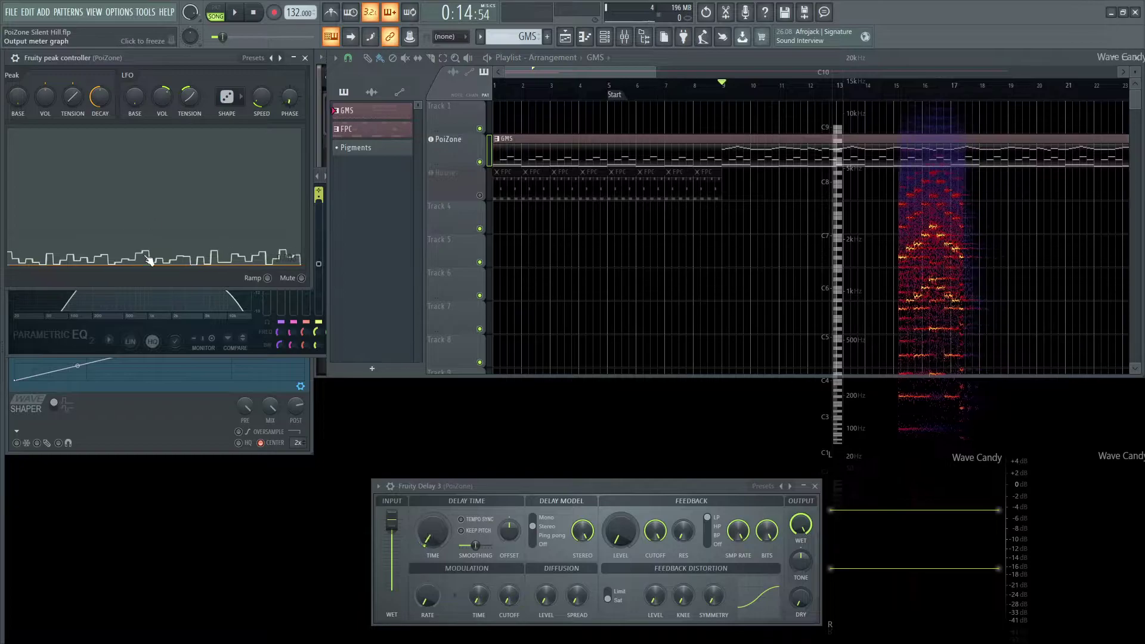
key("space")
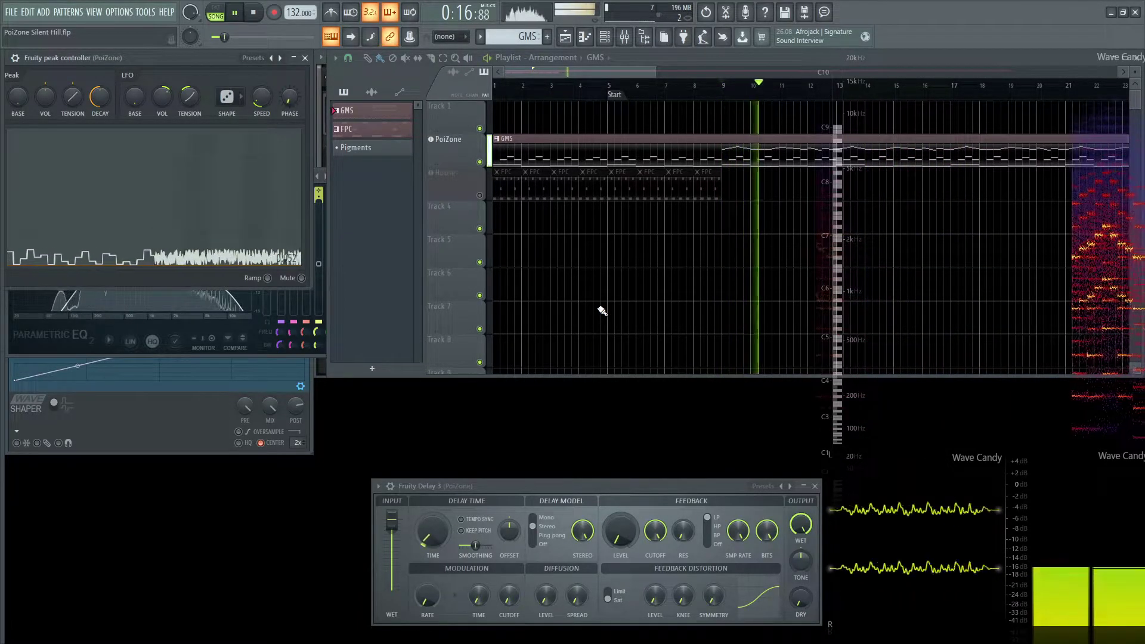
Link Fruity Delay 3's TIME knob to the 'Peak ctrl - LFO' internal controller.
key("space")
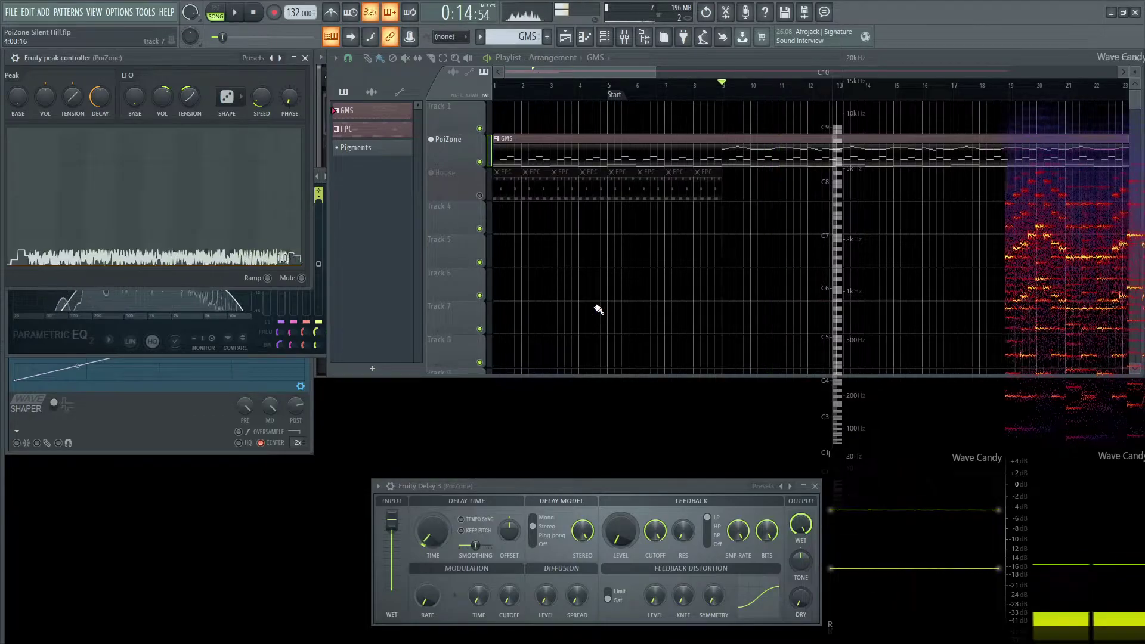
key("F9")
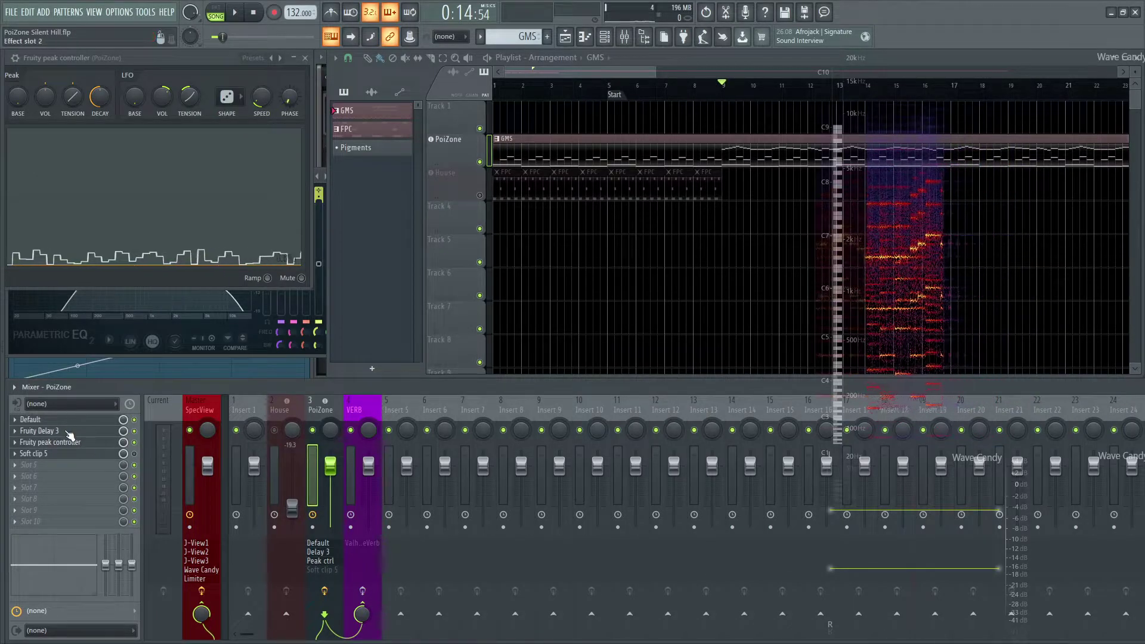
left_click(74, 432)
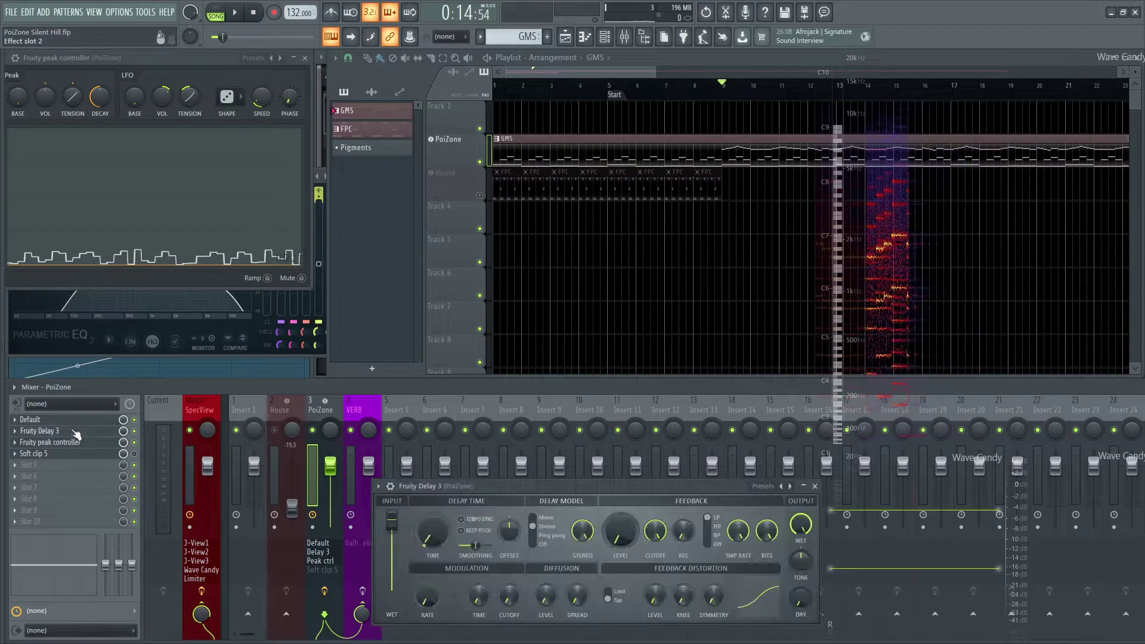
right_click(439, 535)
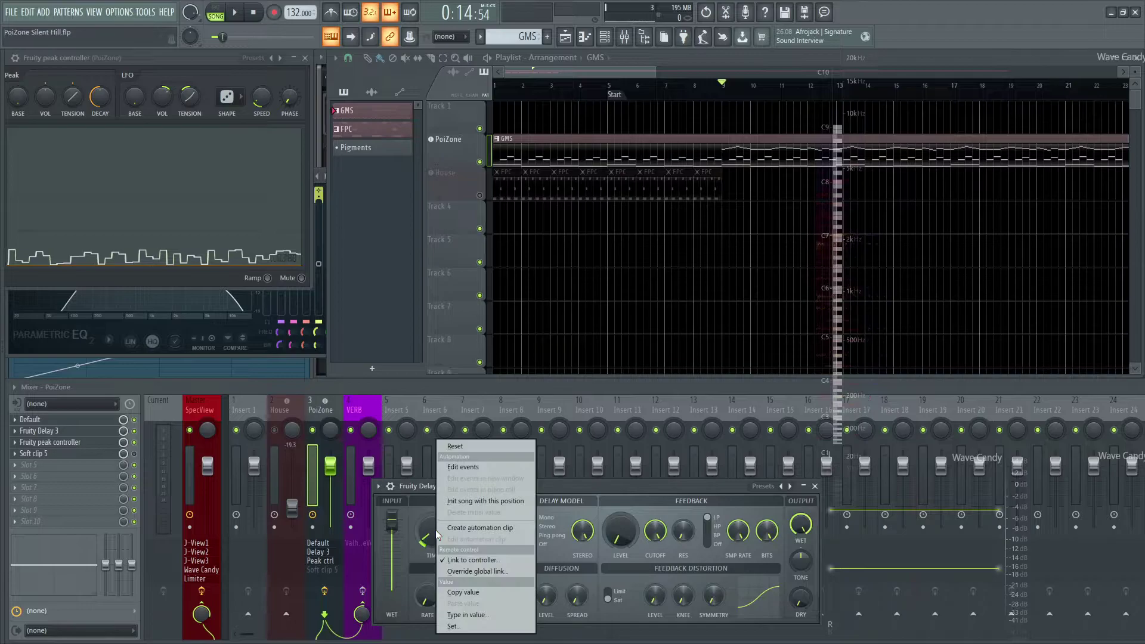
left_click(488, 561)
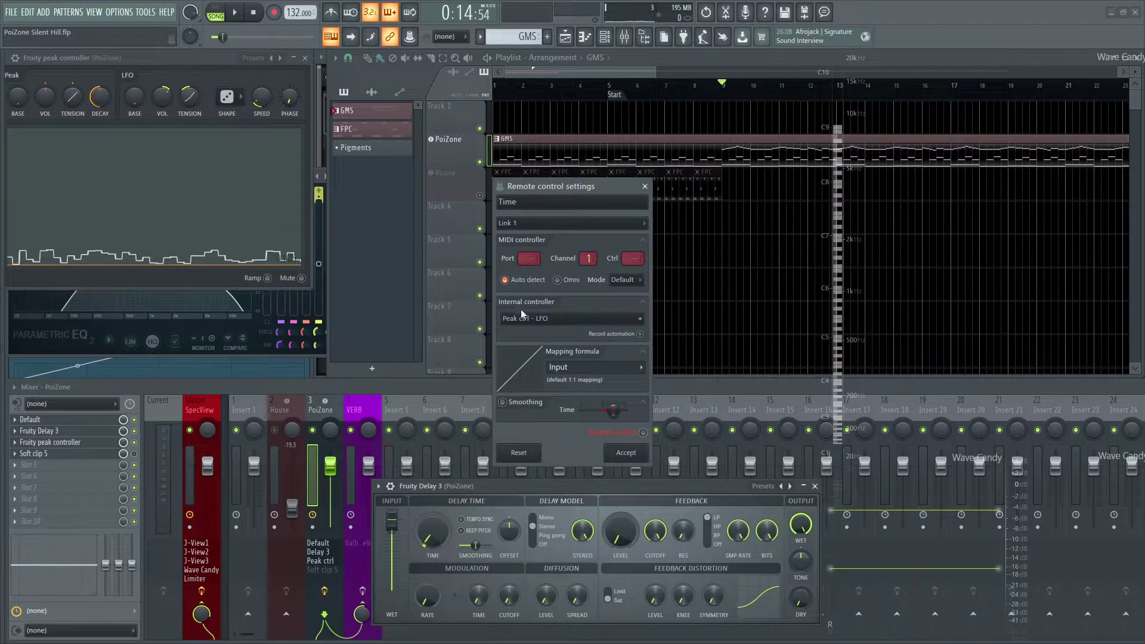
left_click(585, 320)
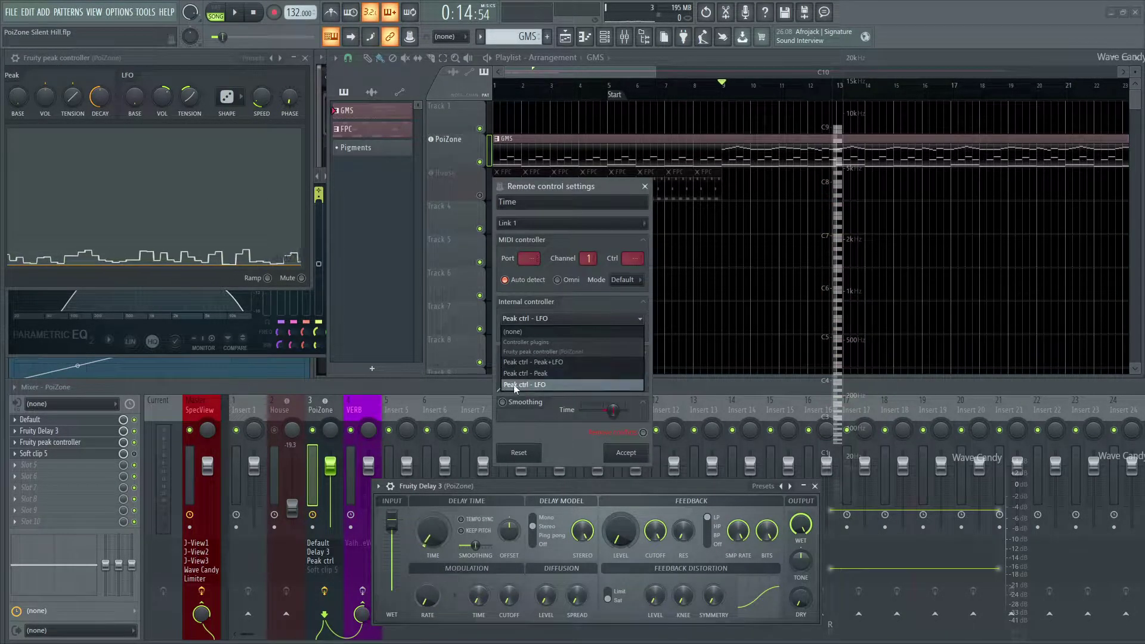
left_click(553, 384)
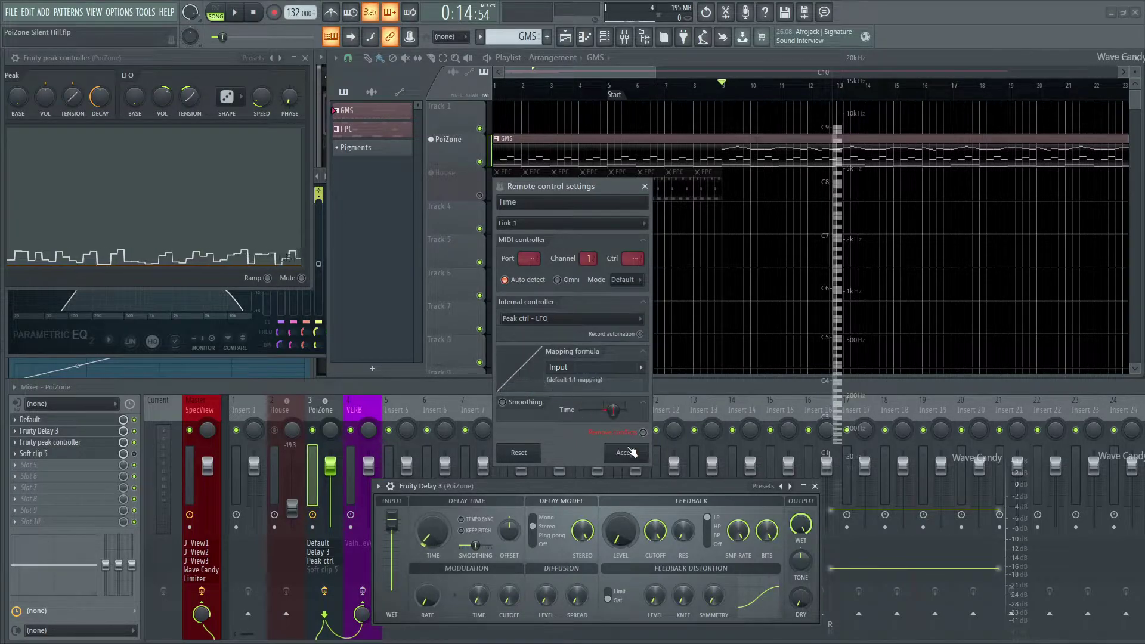
left_click(627, 452)
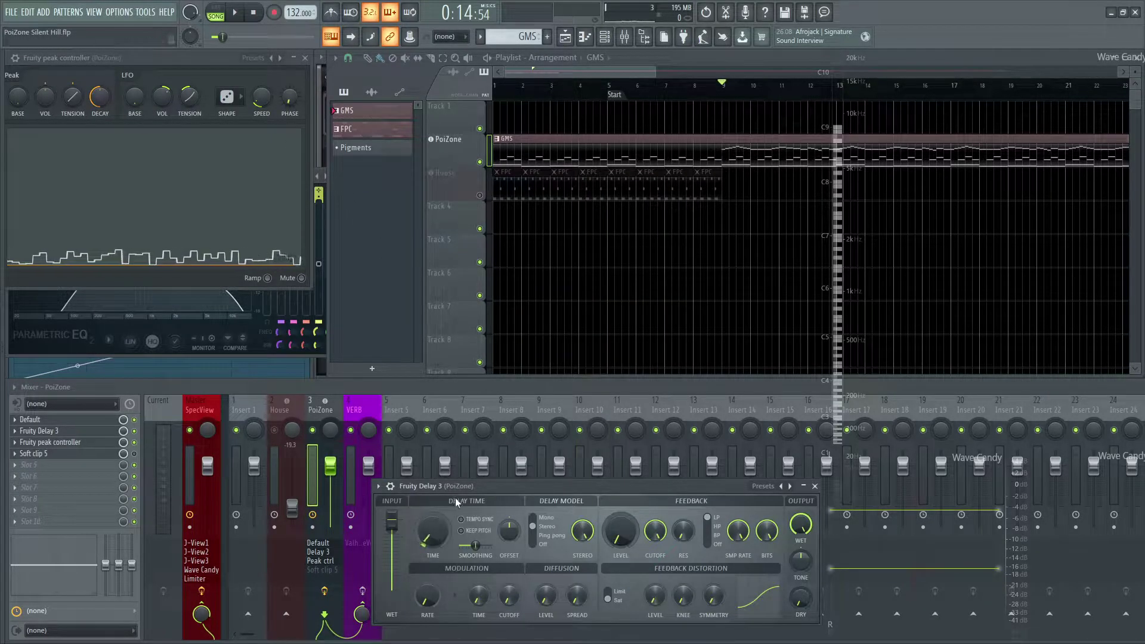
Turn the peak controller's LFO speed almost all the way down while the song plays.
mouse_move(233, 56)
left_mouse_down()
mouse_move(350, 66)
mouse_move(231, 58)
left_mouse_up()
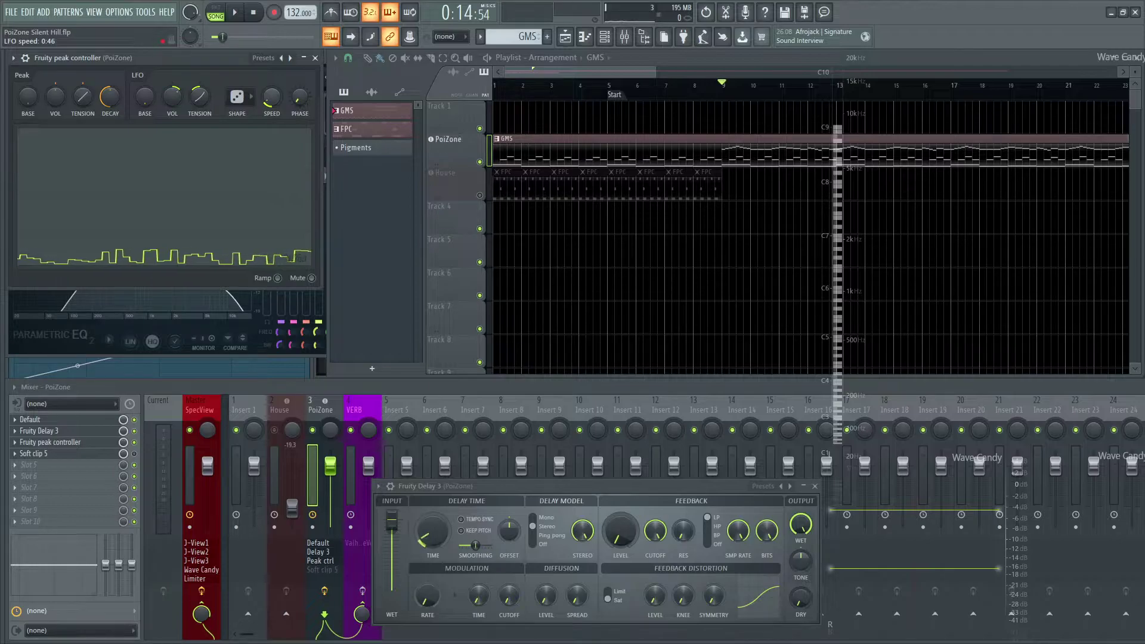
key("space")
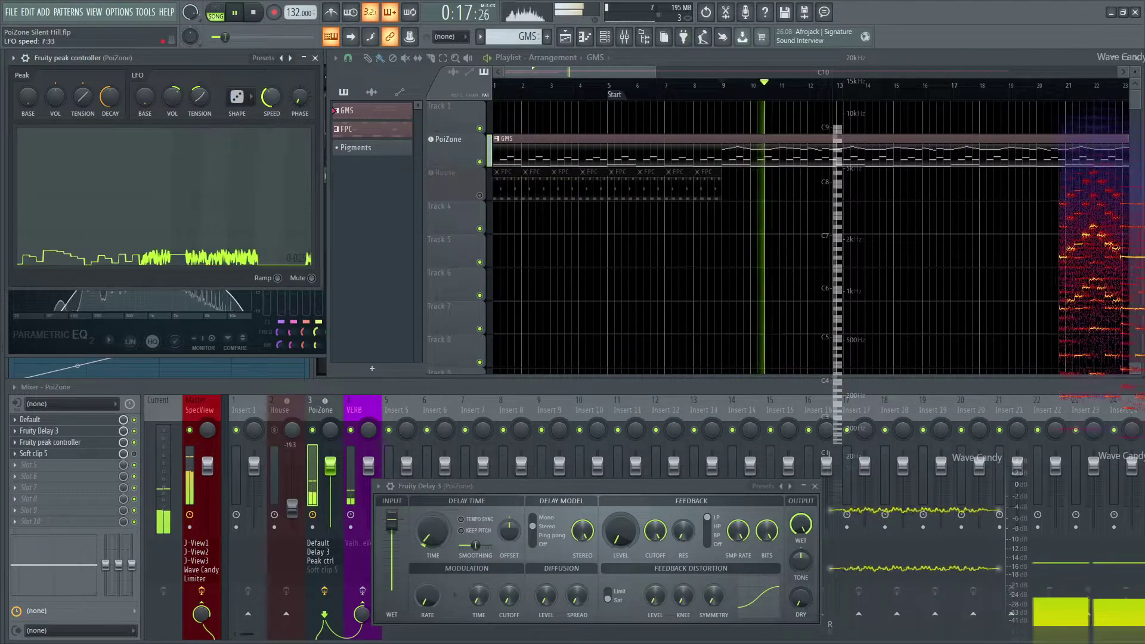
left_click_drag(271, 97, 272, 128)
key("space")
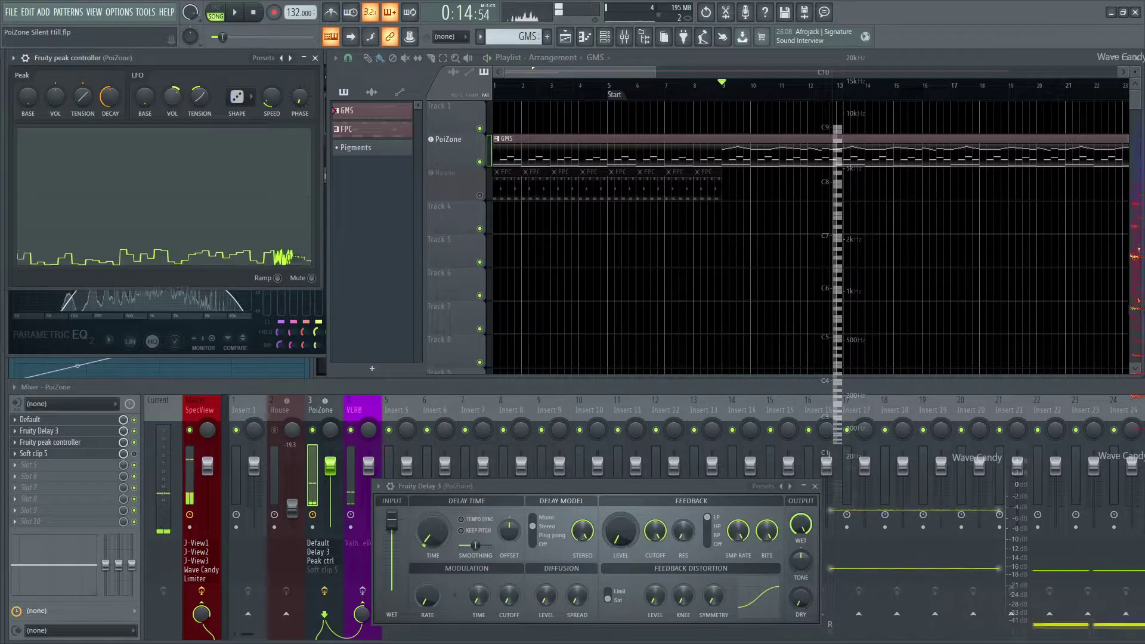
Raise the peak controller's LFO amount to about 41% and audition the result.
key("space")
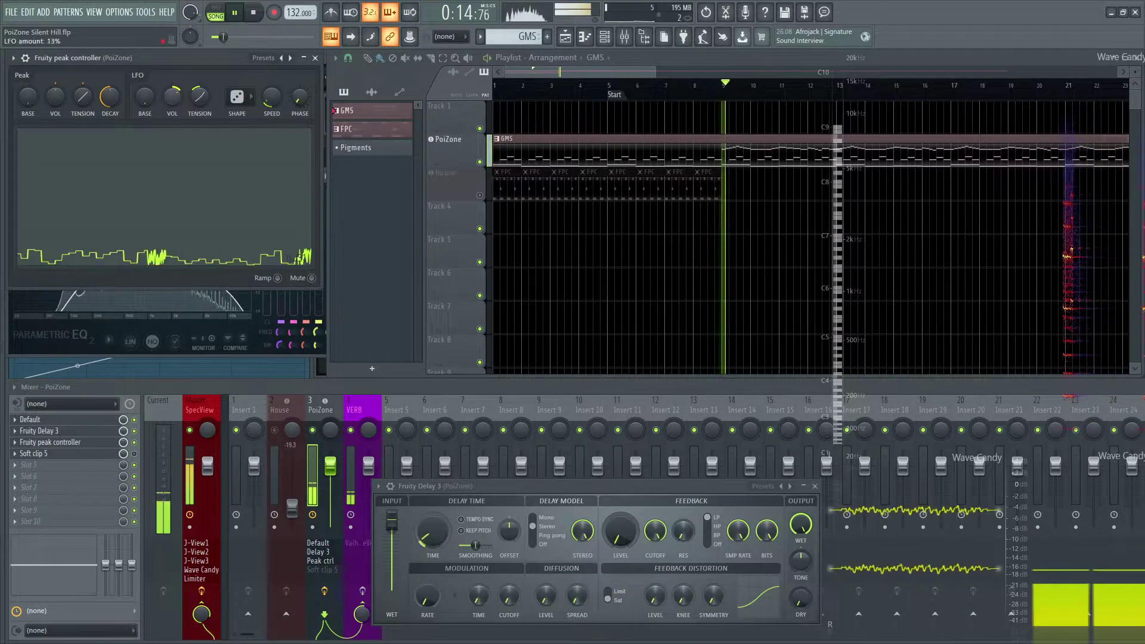
mouse_move(174, 103)
left_mouse_down()
mouse_move(175, 84)
mouse_move(175, 115)
left_mouse_up()
key("space")
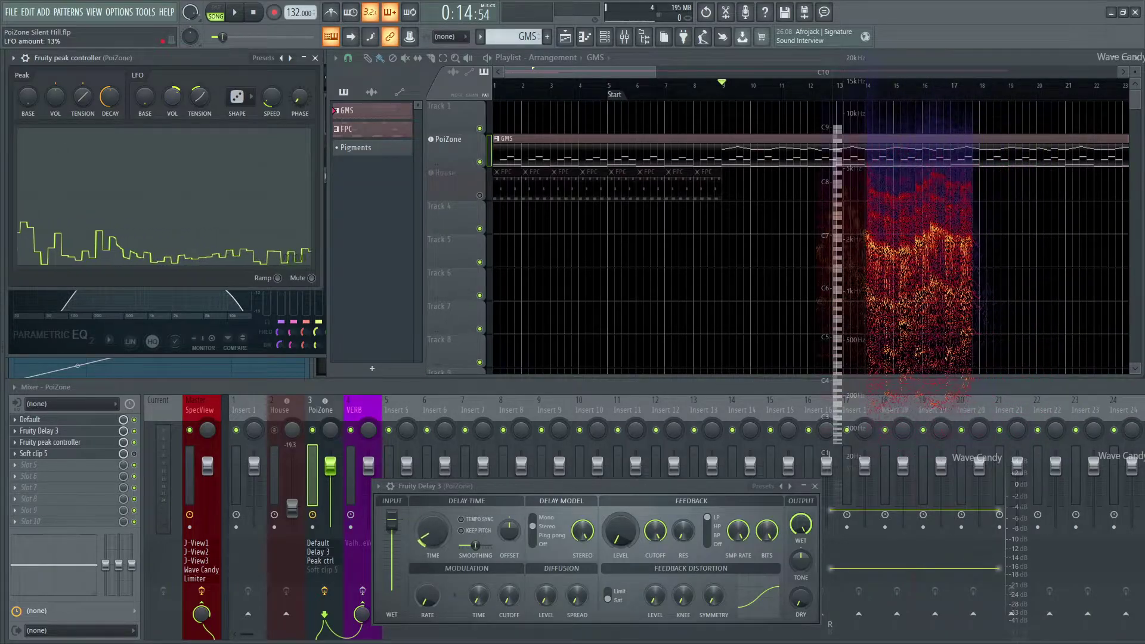
key("space")
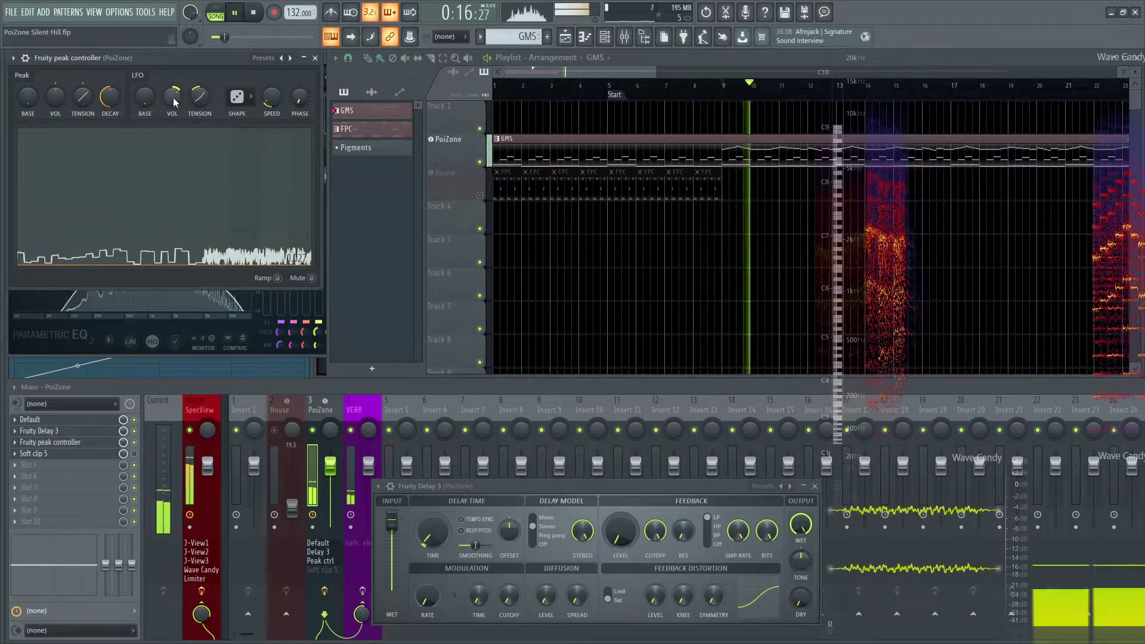
key("space")
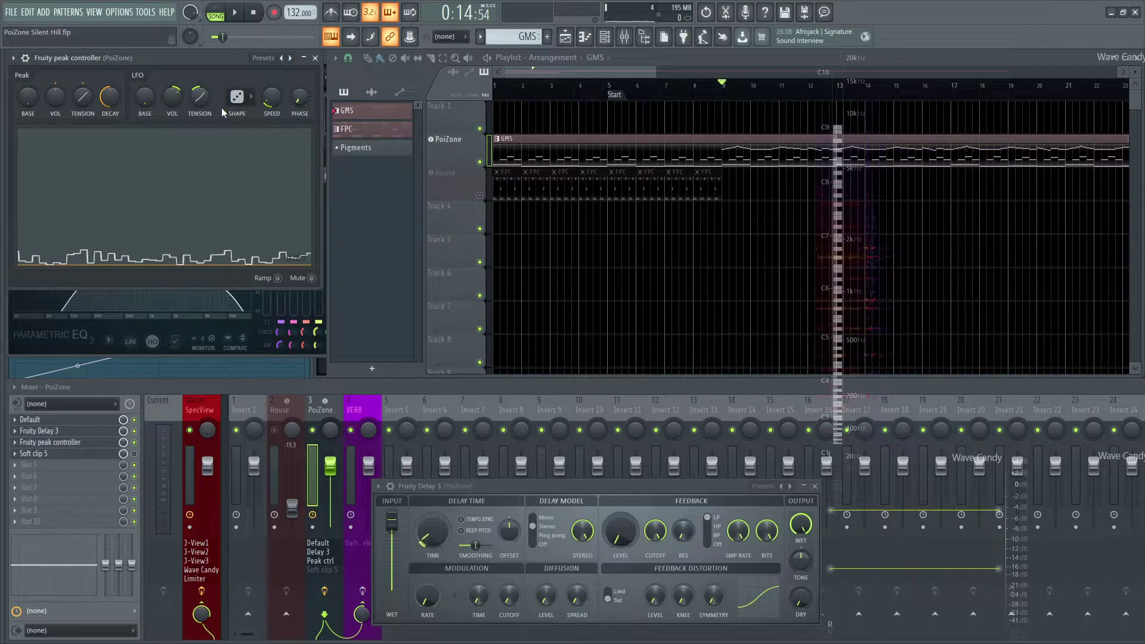
Link the peak controller's LFO phase to the Peak ctrl - LFO internal controller and play the song.
right_click(300, 98)
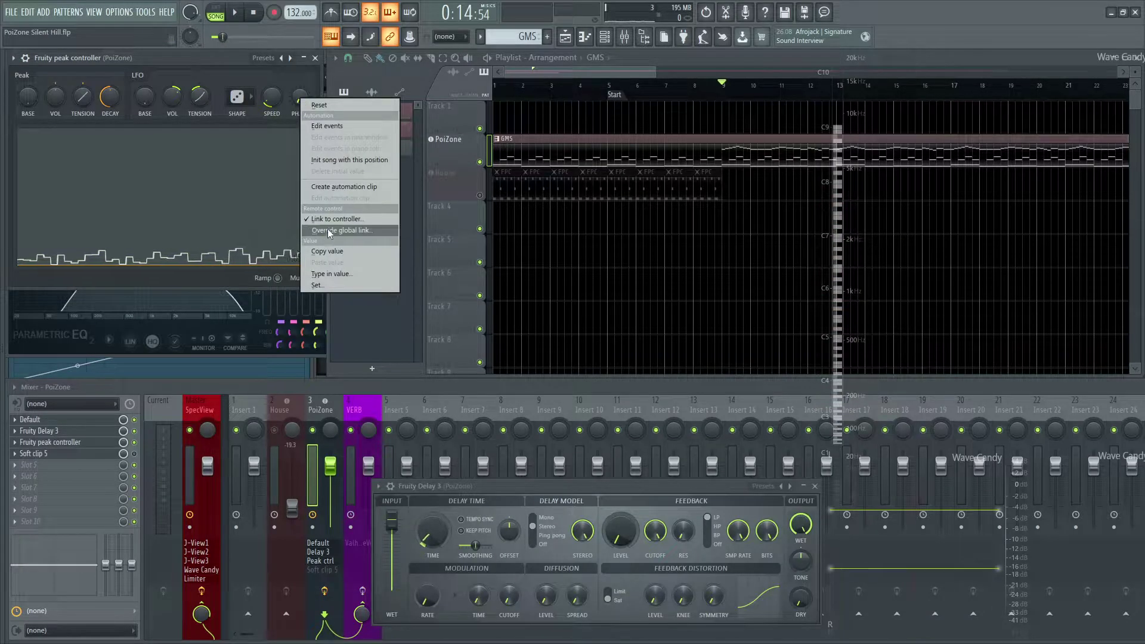
left_click(339, 218)
left_click(559, 320)
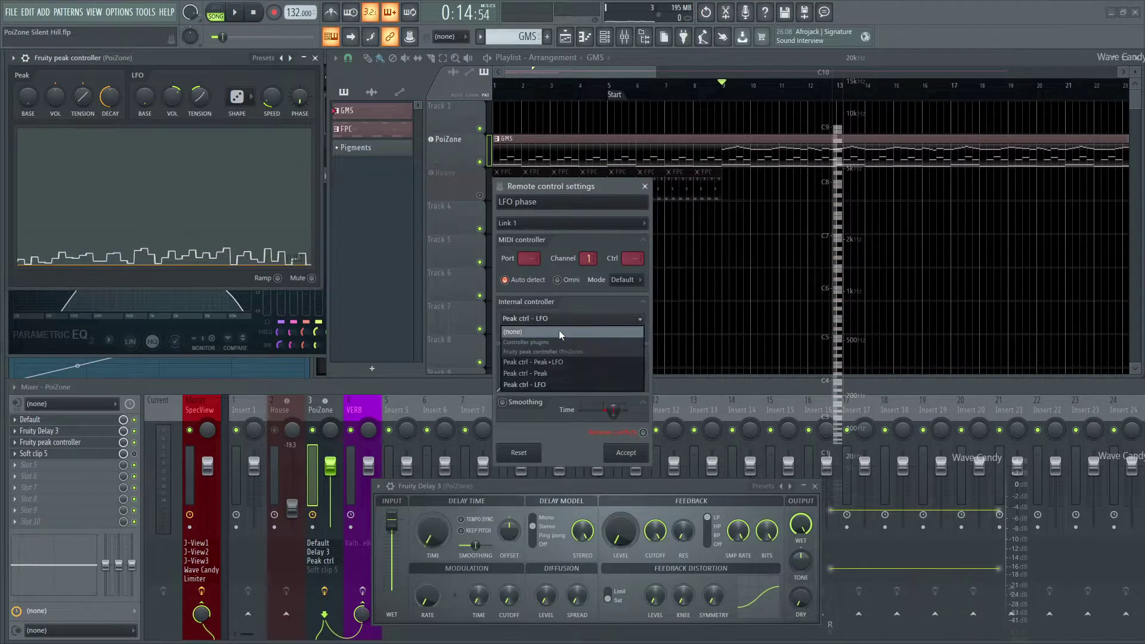
left_click(544, 384)
left_click(626, 453)
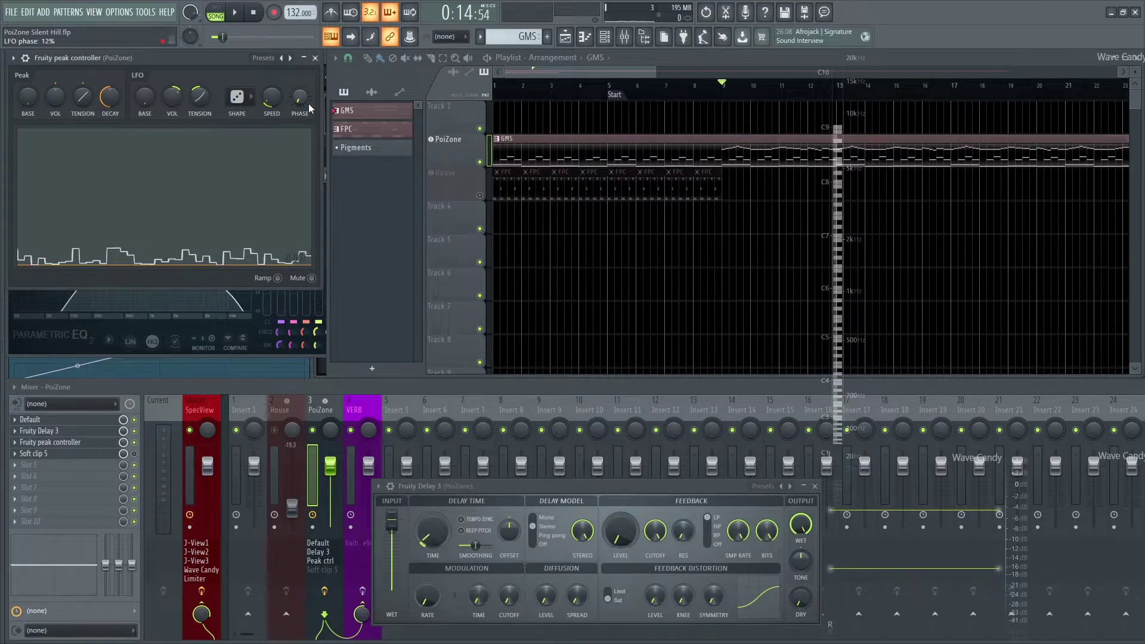
key("space")
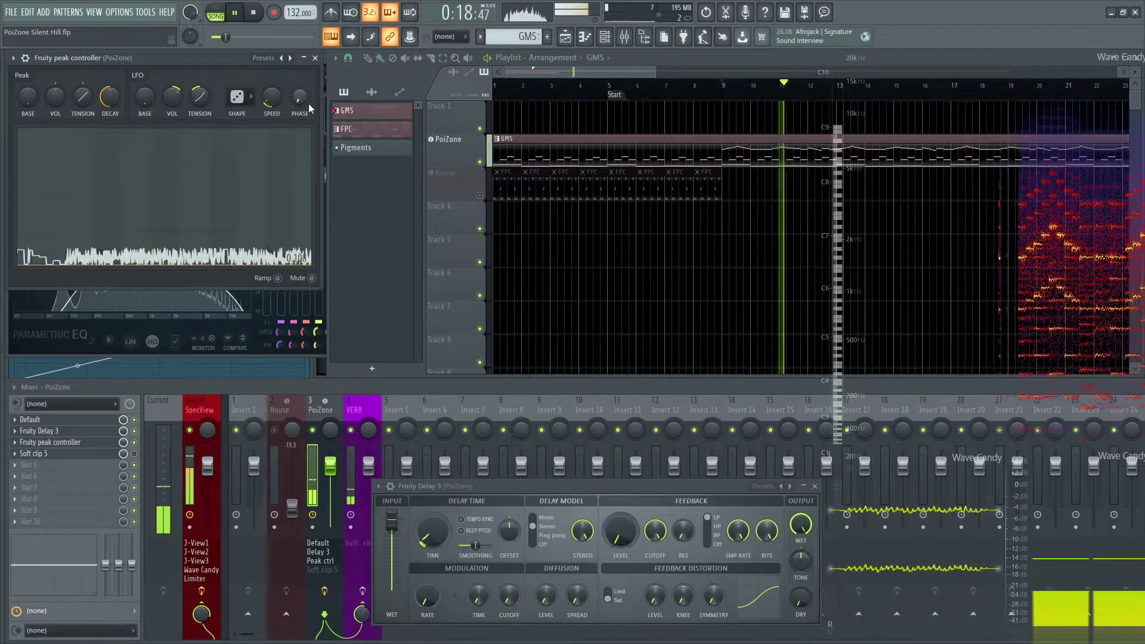
Bypass the PoiZone insert's Fruity Delay 3 and compare playback with it off and on.
left_click(135, 442)
left_click(134, 431)
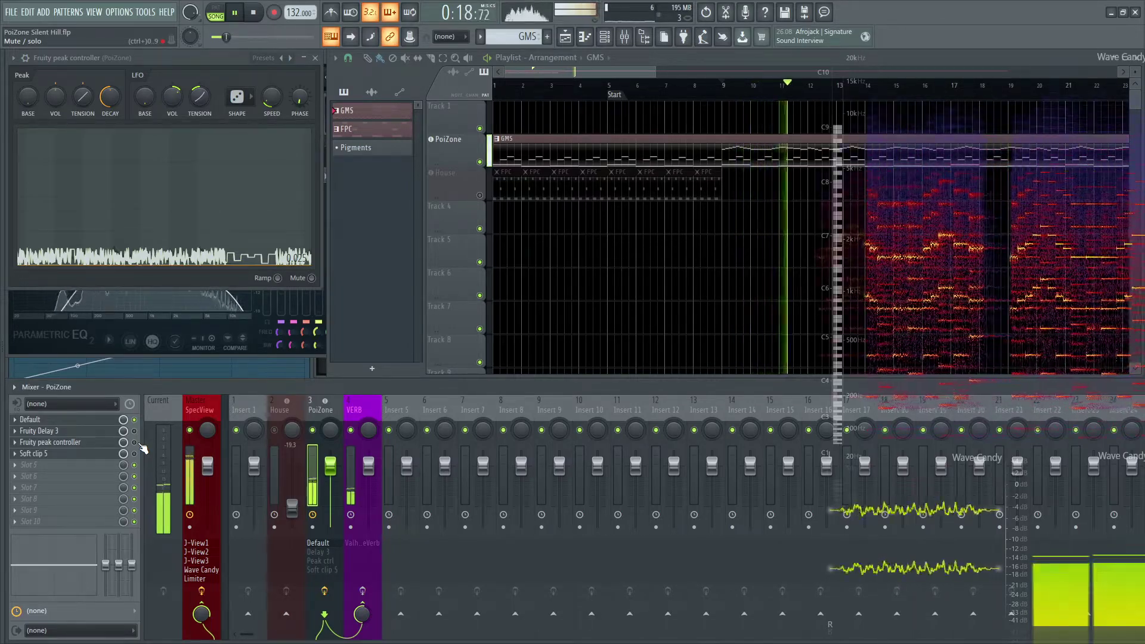
key("space")
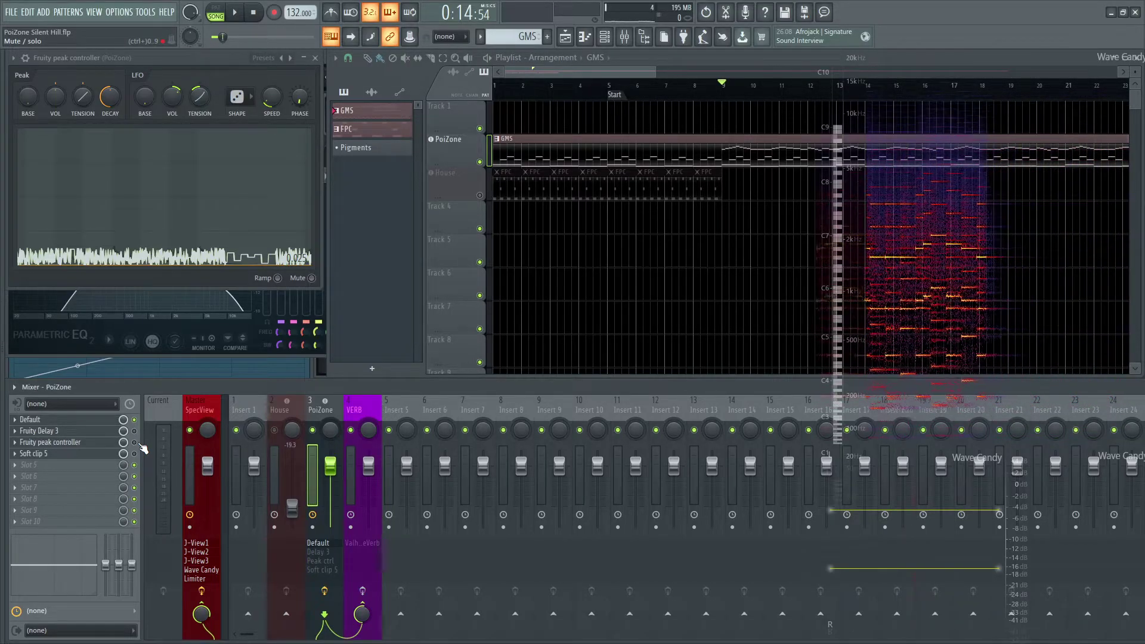
key("space")
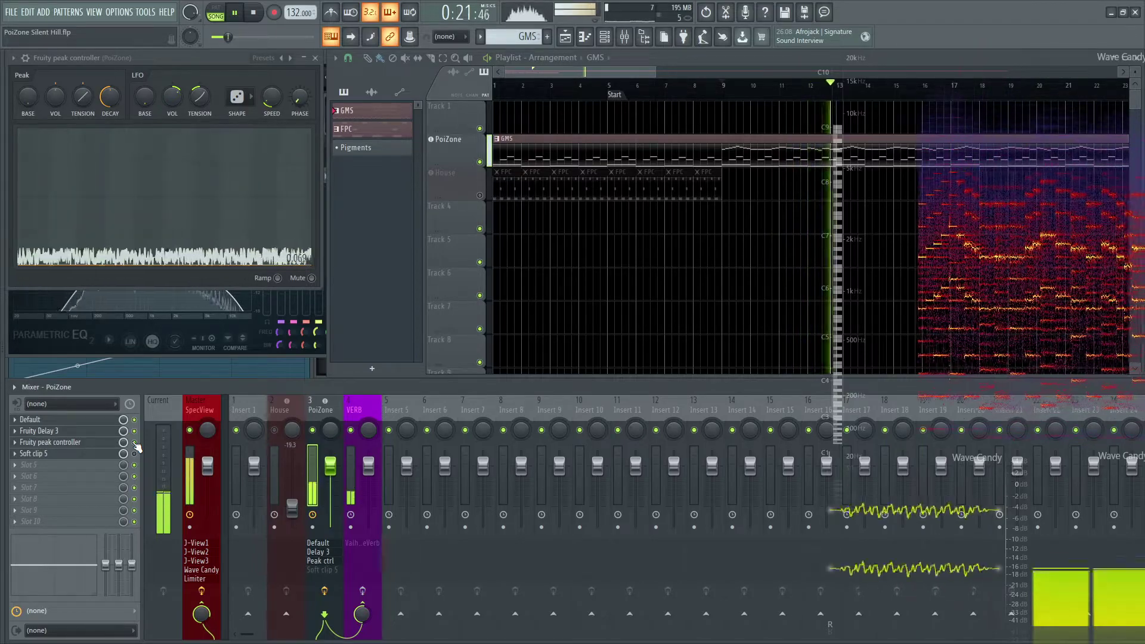
key("space")
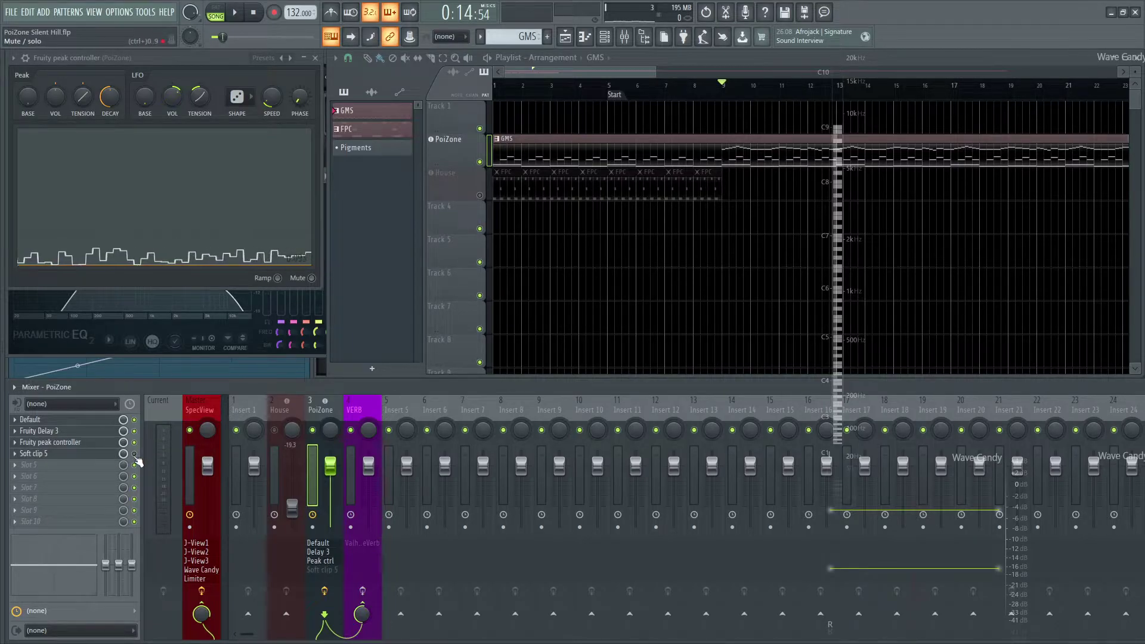
Open the Soft clip 5 wave shaper, play the patch, then hide the mixer.
left_click(91, 455)
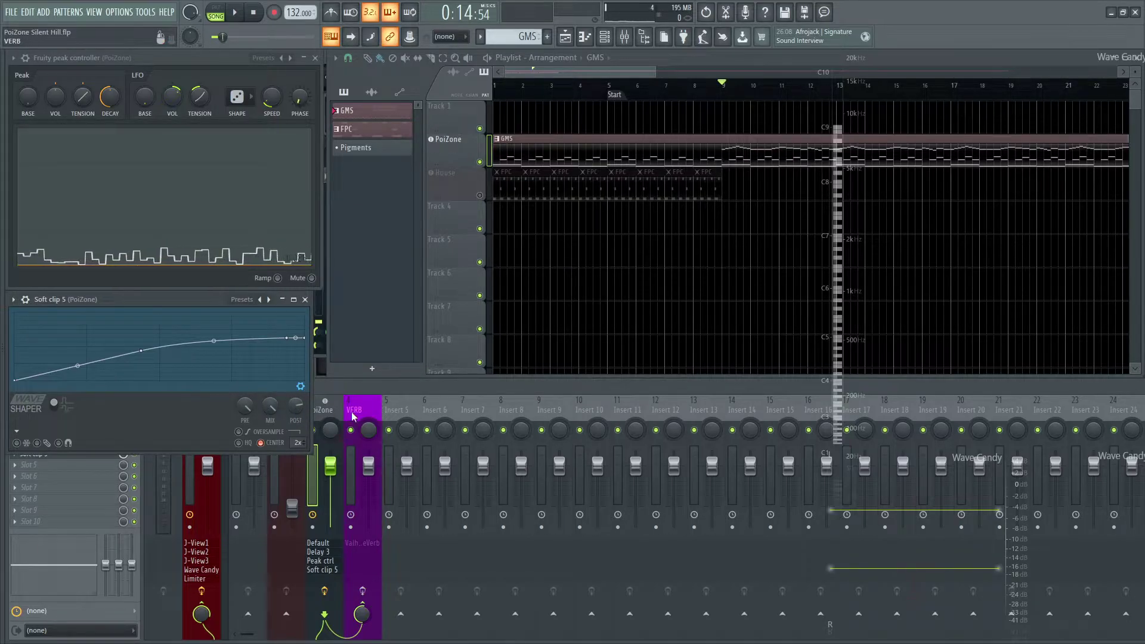
left_click(251, 465)
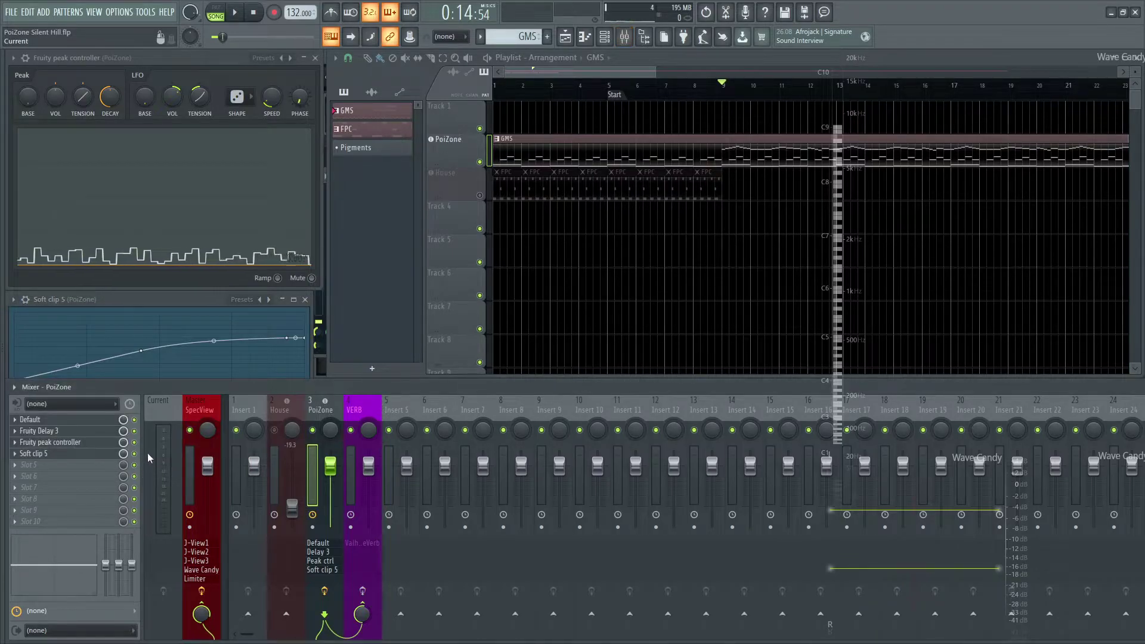
key("space")
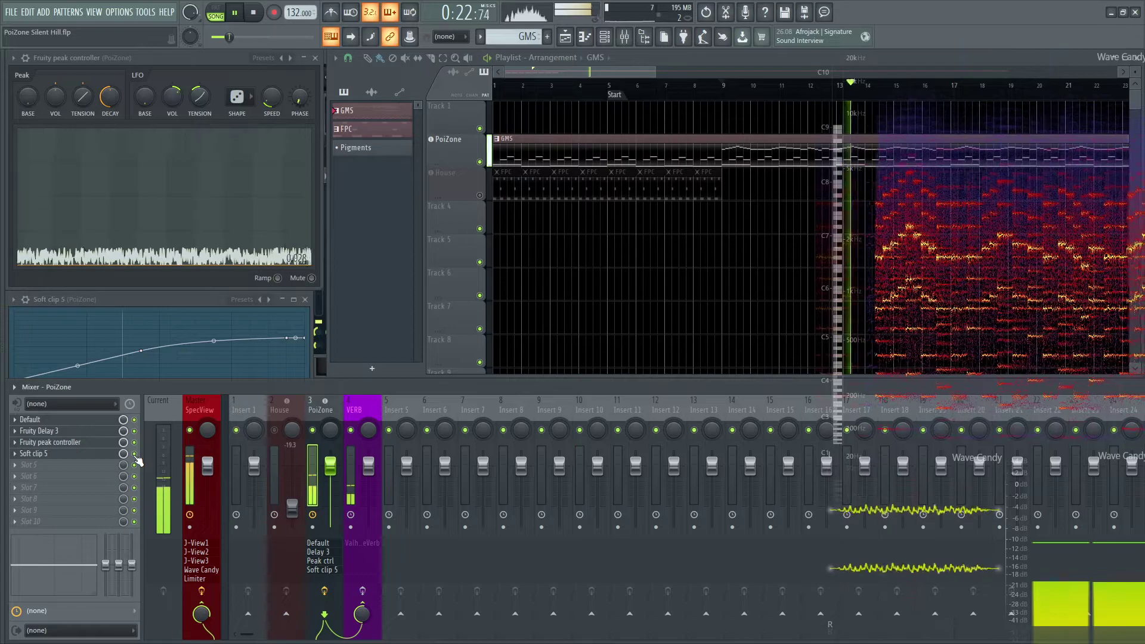
key("space")
key("F9")
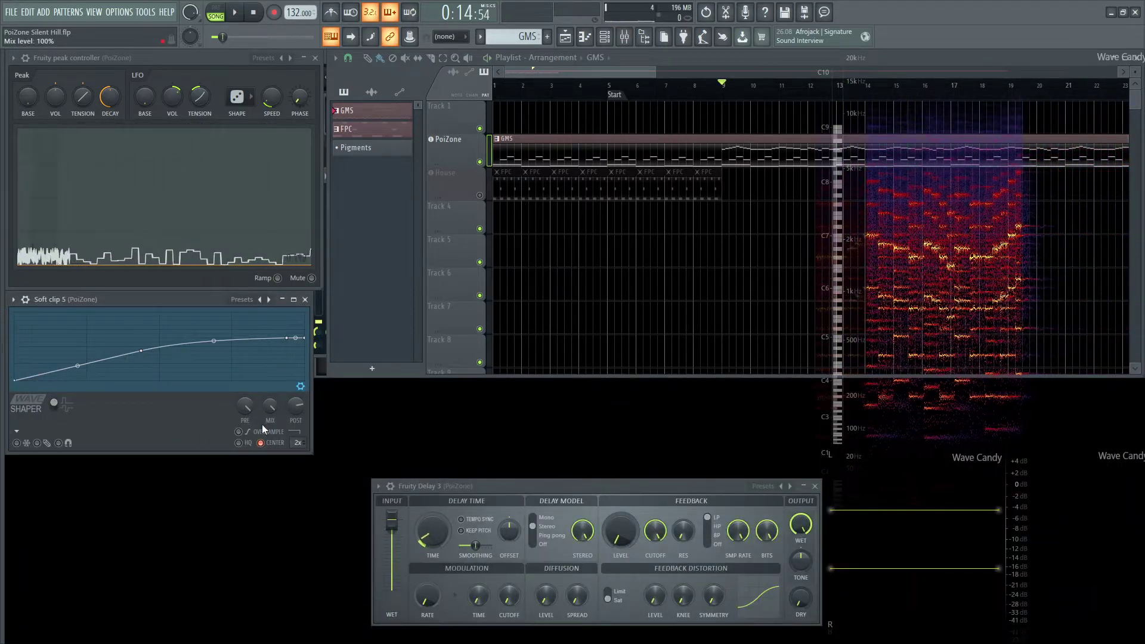
Open the VERB insert's ValhallaVintageVerb to review its 4.66 s Large Plate settings.
key("F9")
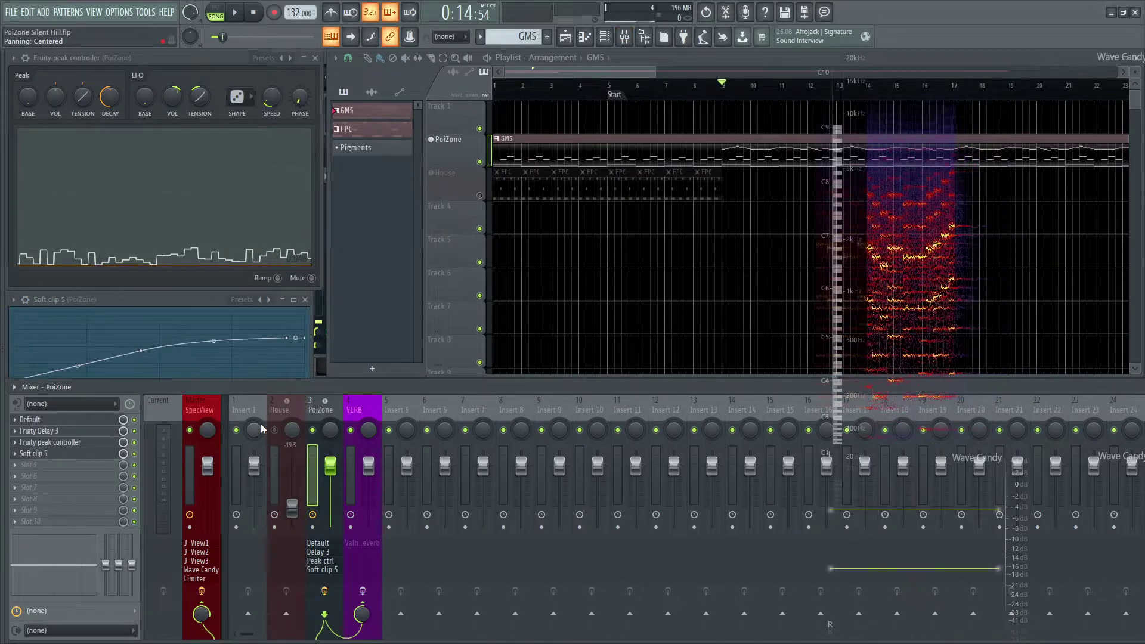
left_click(370, 417)
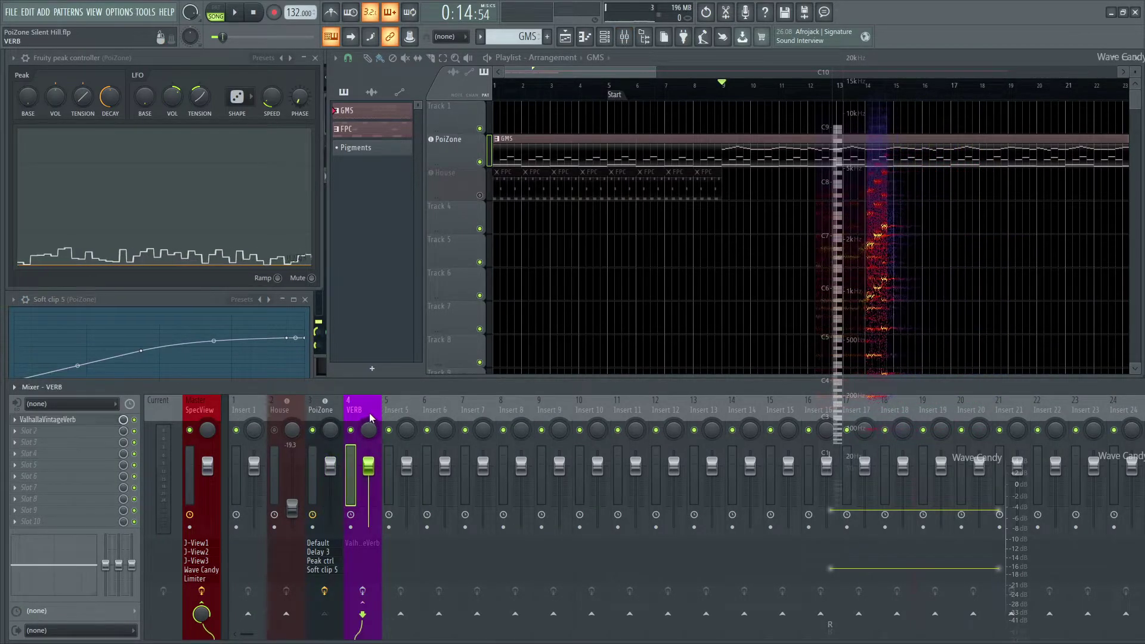
left_click(60, 425)
left_click_drag(618, 272, 450, 156)
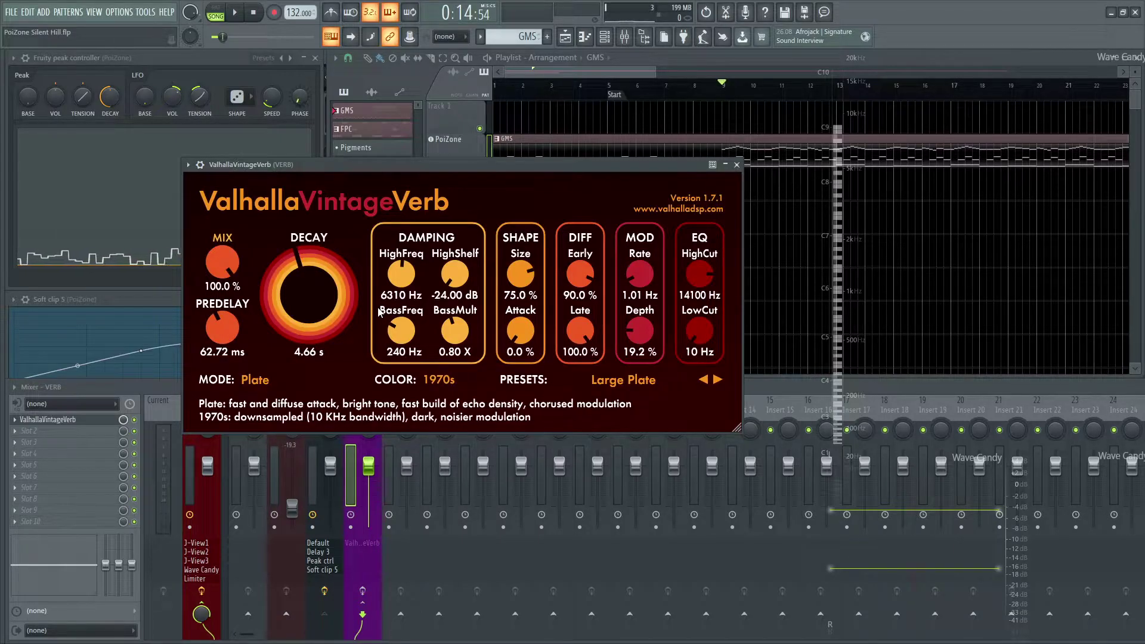
Reselect the PoiZone insert, play the song, close the VintageVerb window and hide the mixer.
left_click(391, 424)
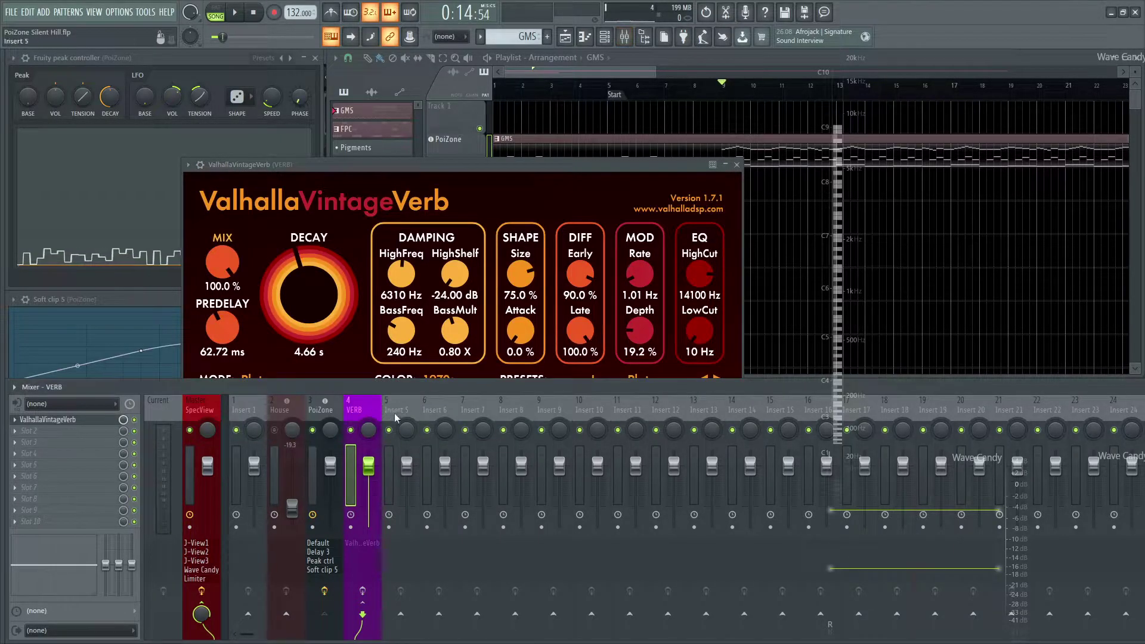
left_click(325, 403)
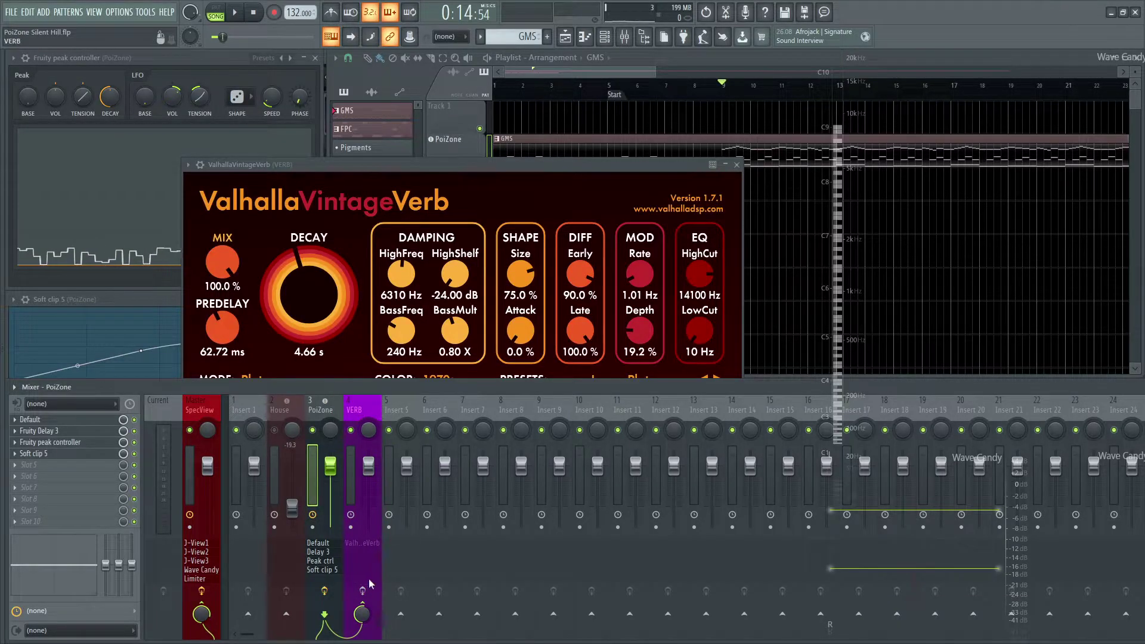
key("space")
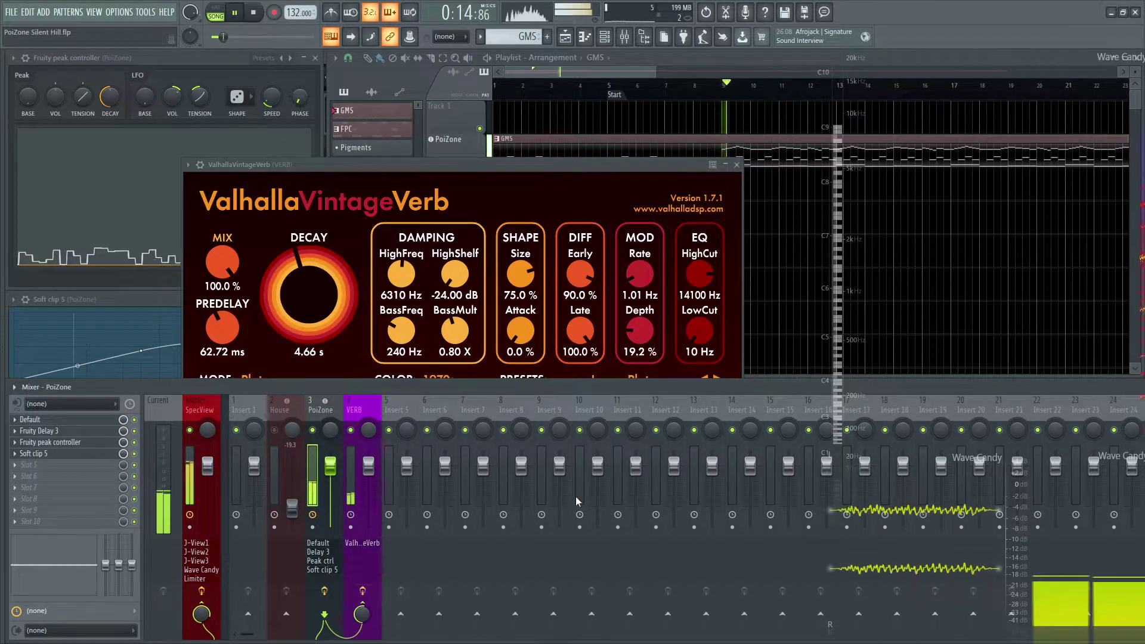
left_click(736, 165)
key("F9")
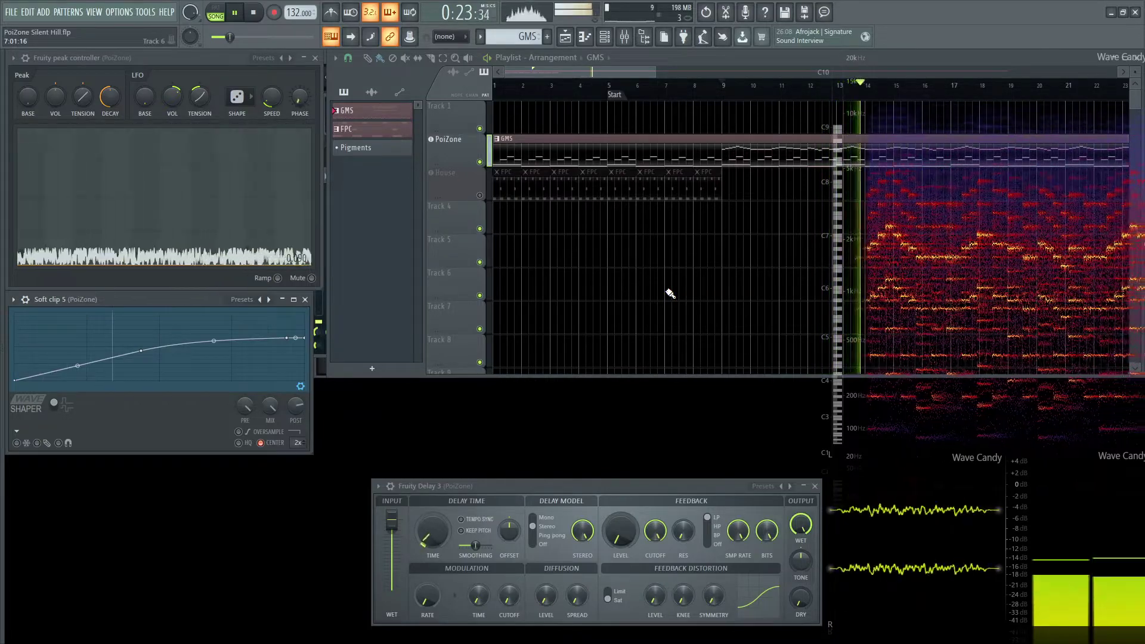
Stop playback, show the mixer, then play and stop the finished patch again.
key("space")
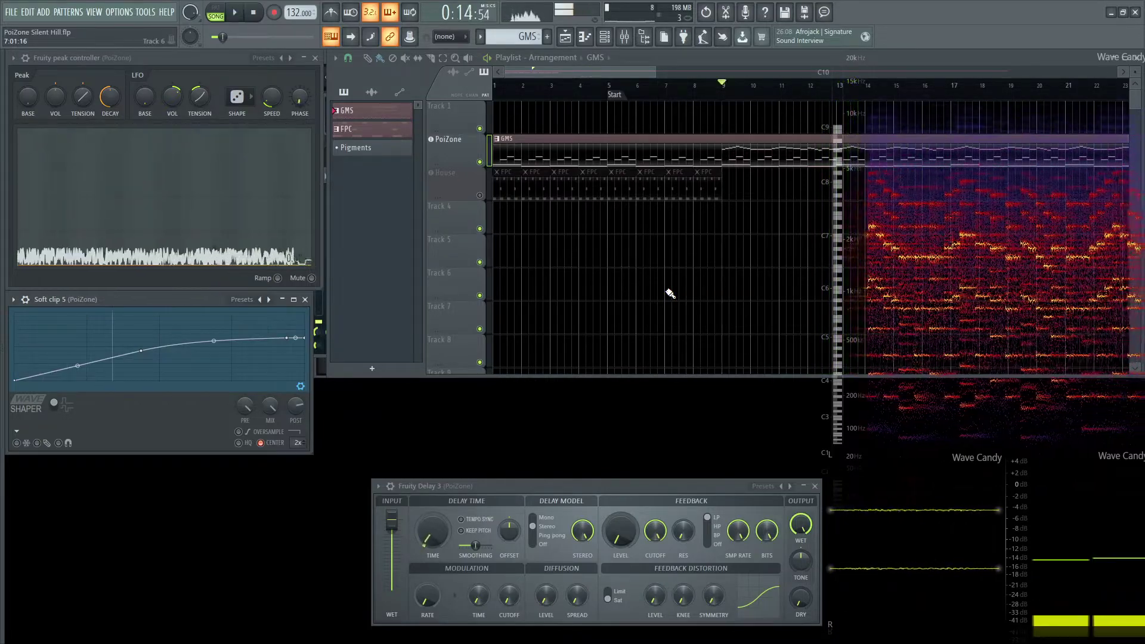
key("F9")
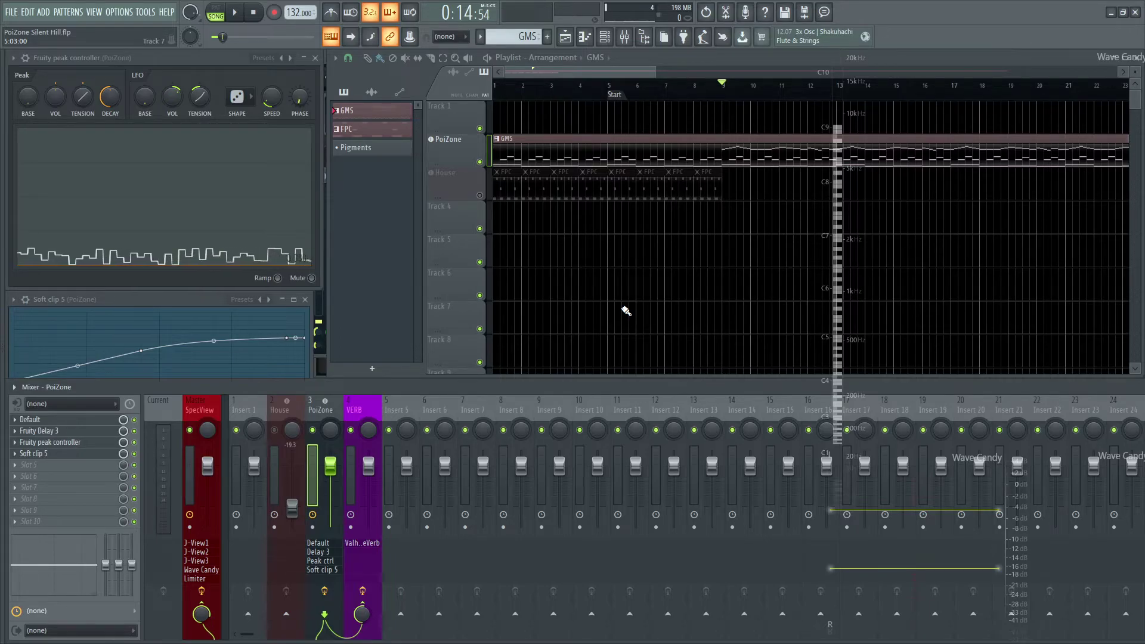
key("space")
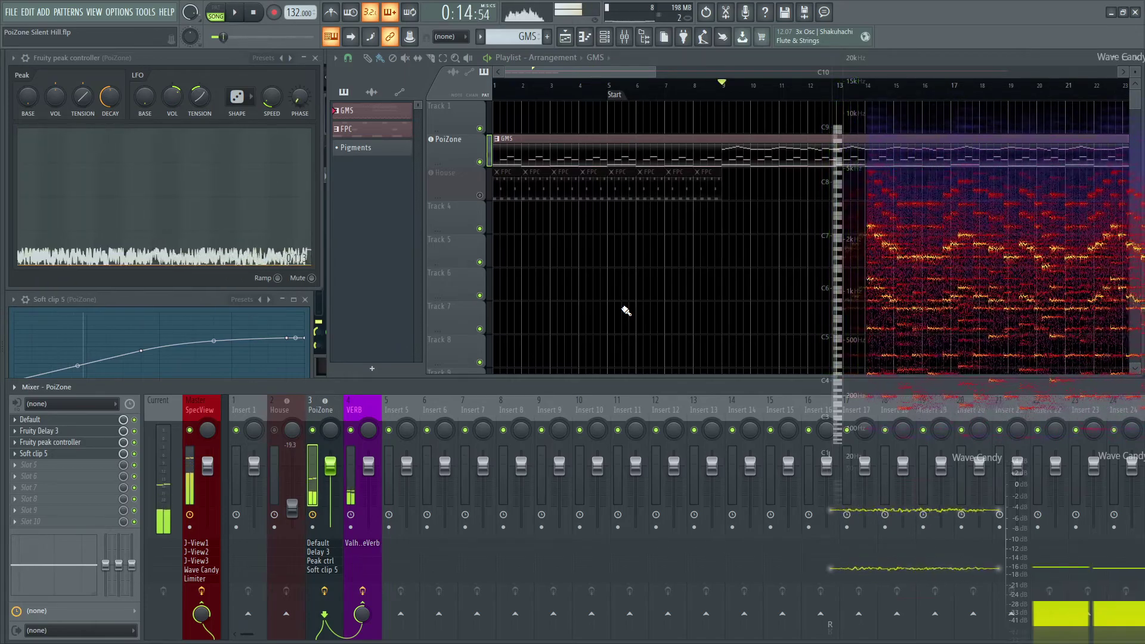
key("space")
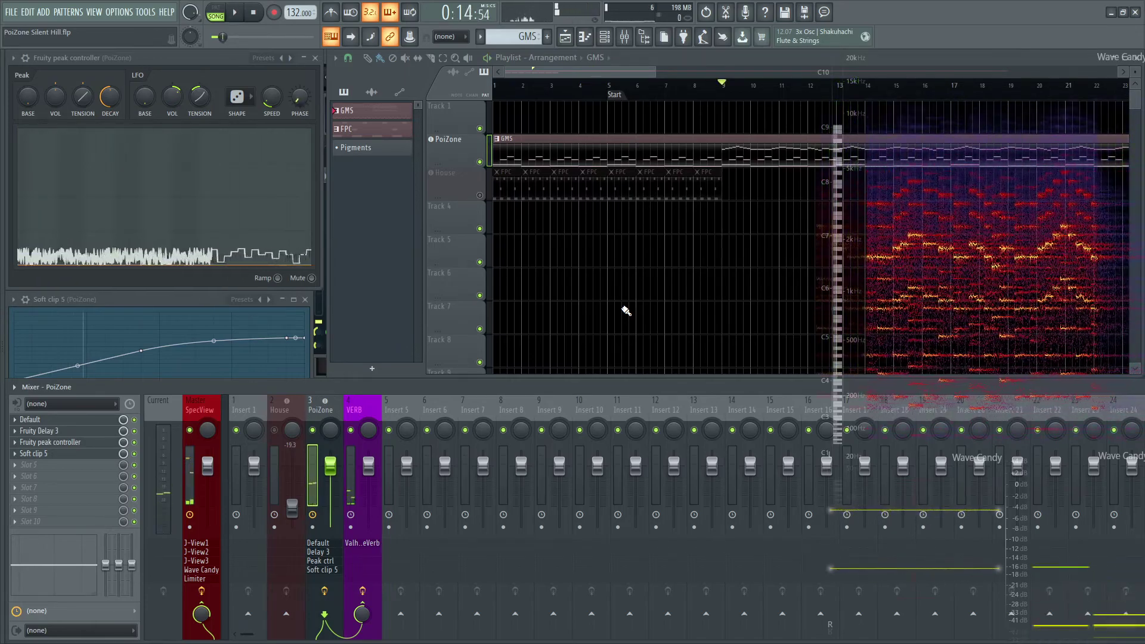